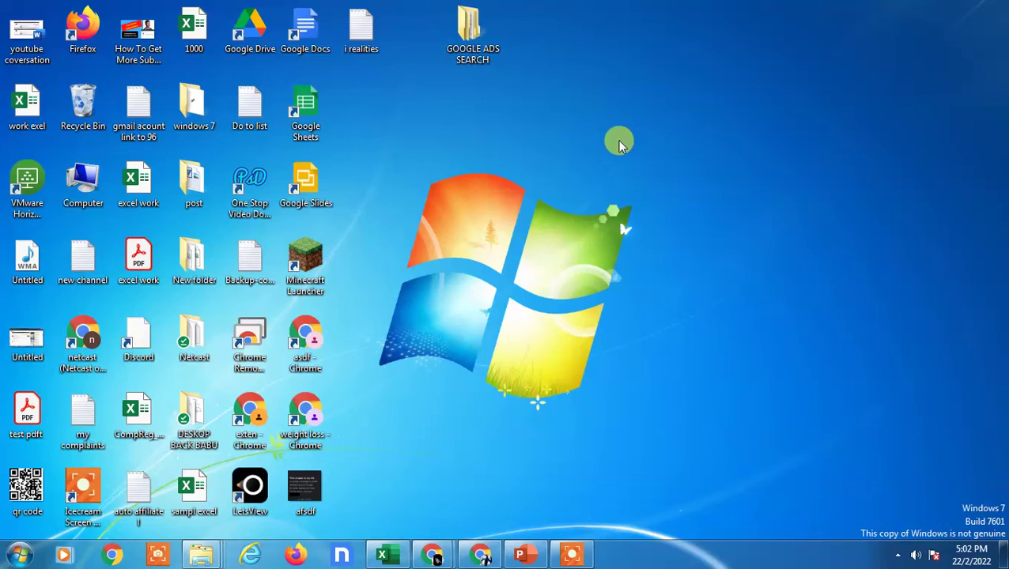
Step: Refresh the desktop twice, then launch PowerPoint from the taskbar to its start screen
{"action": "right_click", "coordinate": [586, 79]}
{"action": "left_click", "coordinate": [667, 122]}
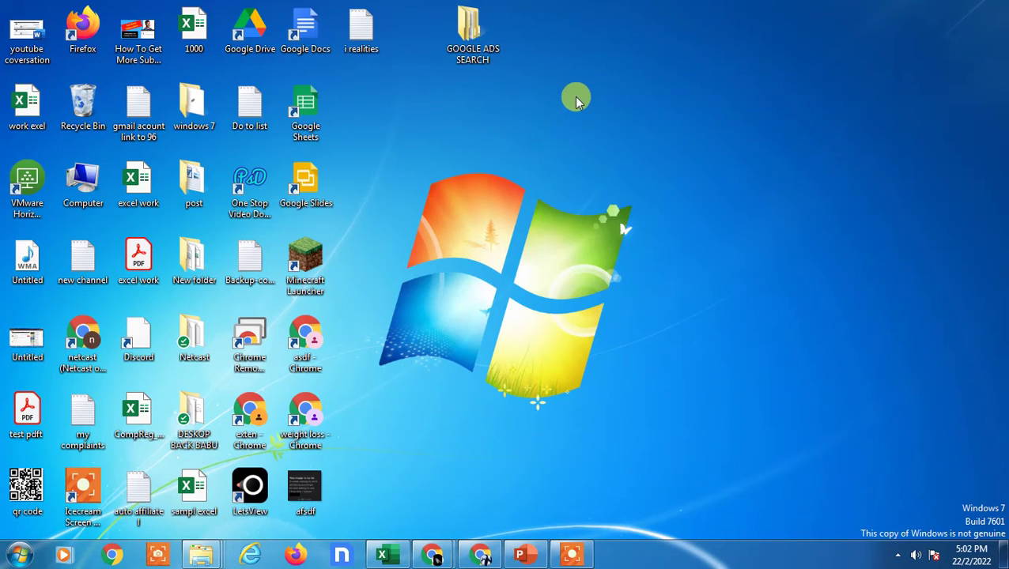
{"action": "right_click", "coordinate": [575, 75]}
{"action": "left_click", "coordinate": [641, 118]}
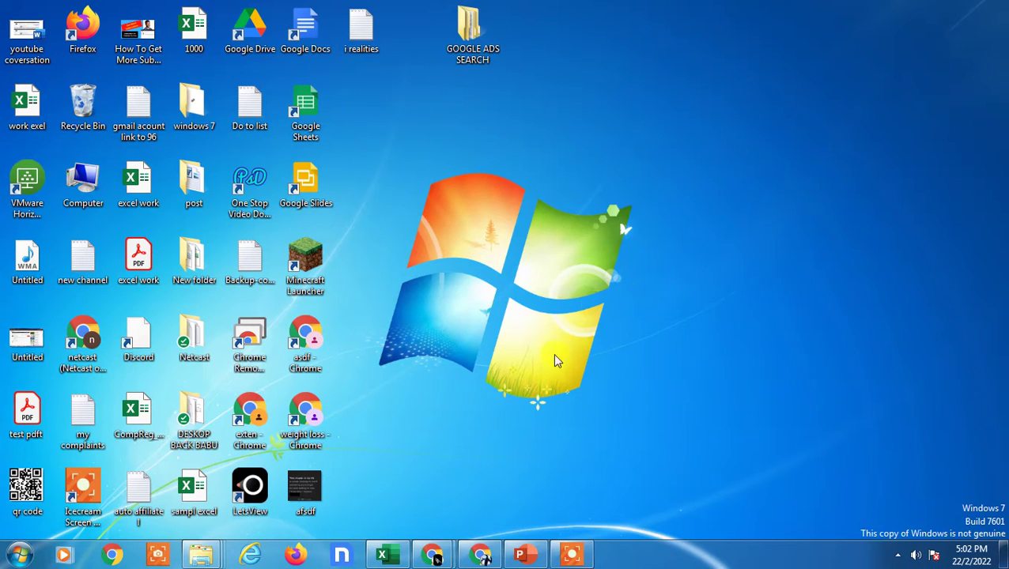
{"action": "left_click", "coordinate": [524, 557]}
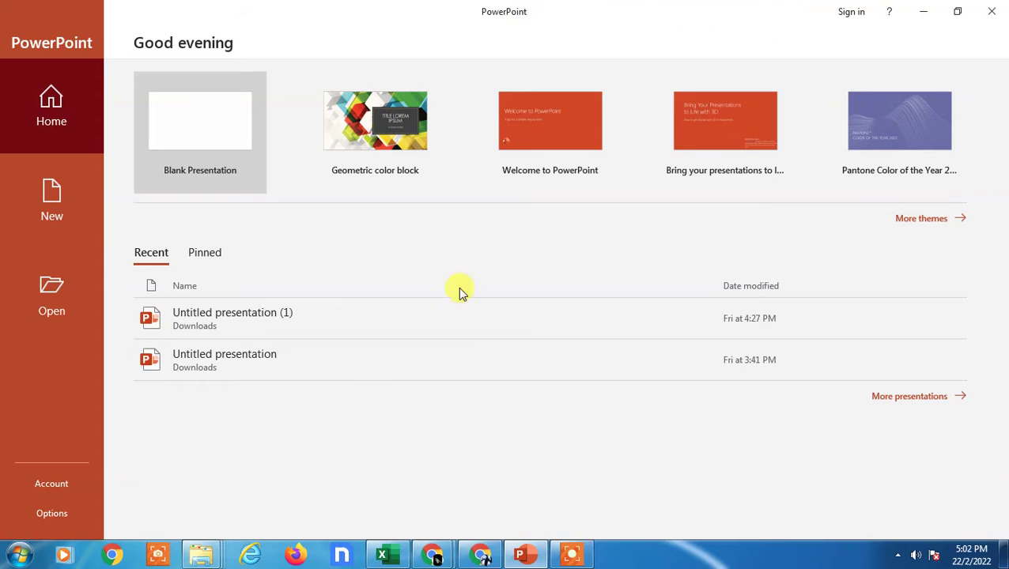
{"action": "left_click", "coordinate": [53, 104]}
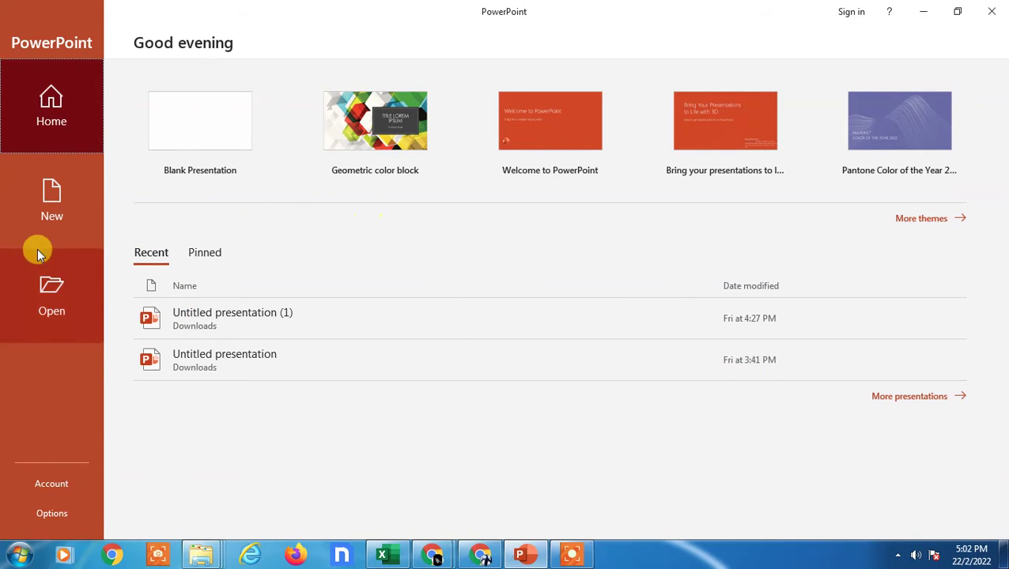
Step: Browse the New template gallery and online template search, then create a Blank Presentation
{"action": "left_click", "coordinate": [54, 204]}
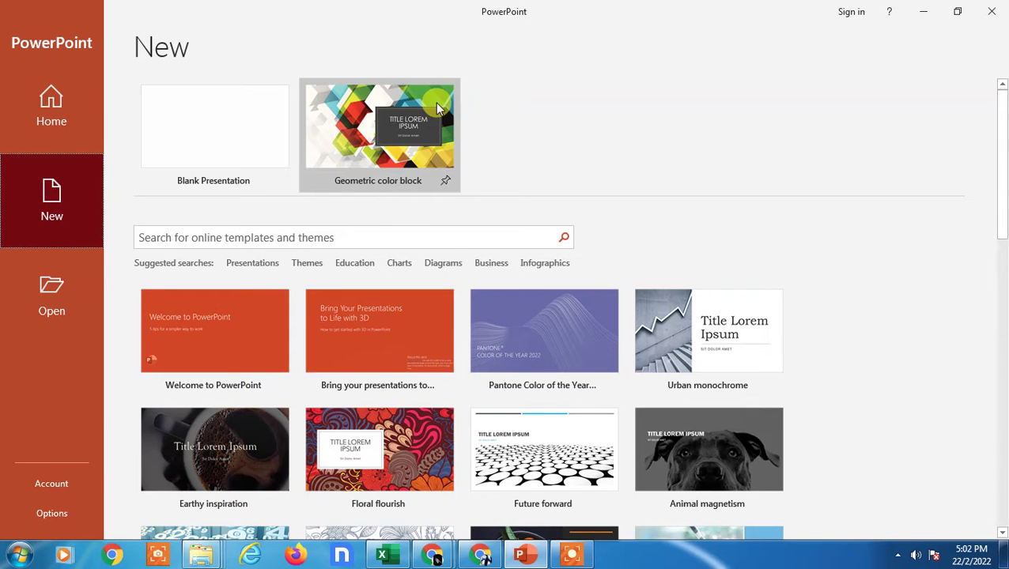
{"action": "scroll", "coordinate": [513, 281], "scroll_direction": "down", "scroll_amount": 9}
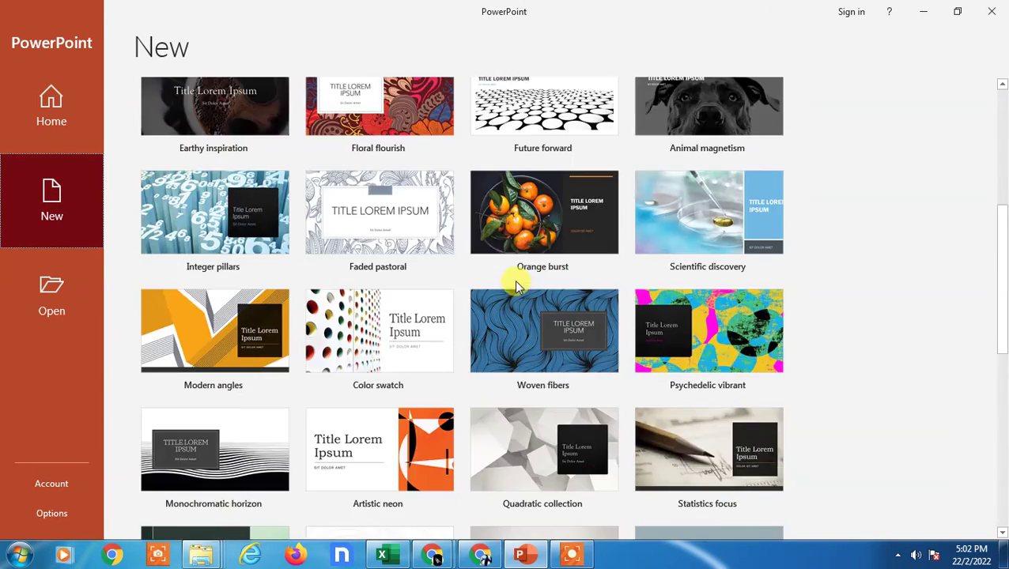
{"action": "scroll", "coordinate": [507, 272], "scroll_direction": "down", "scroll_amount": 2}
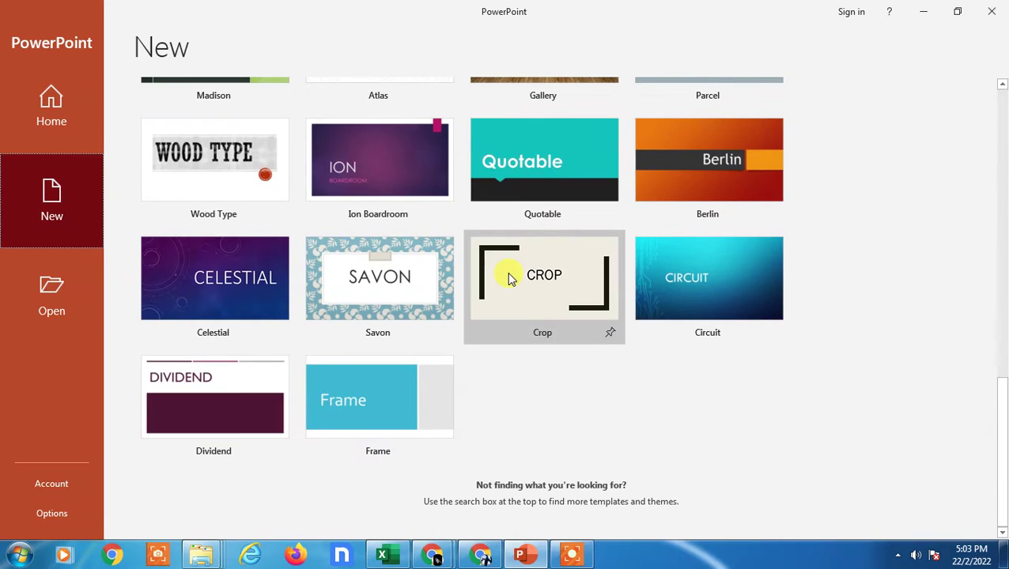
{"action": "scroll", "coordinate": [509, 278], "scroll_direction": "up", "scroll_amount": 12}
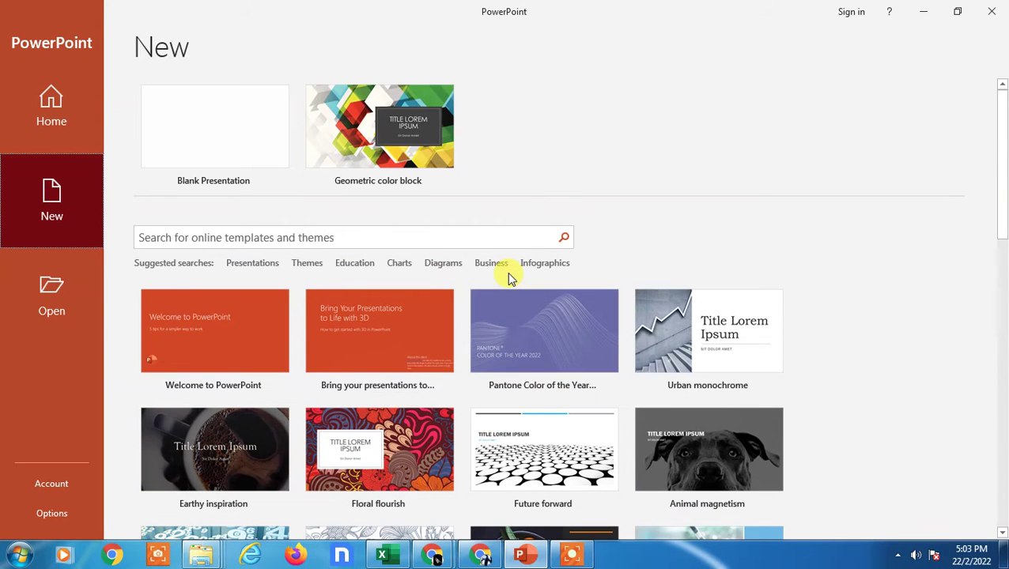
{"action": "left_click", "coordinate": [197, 237]}
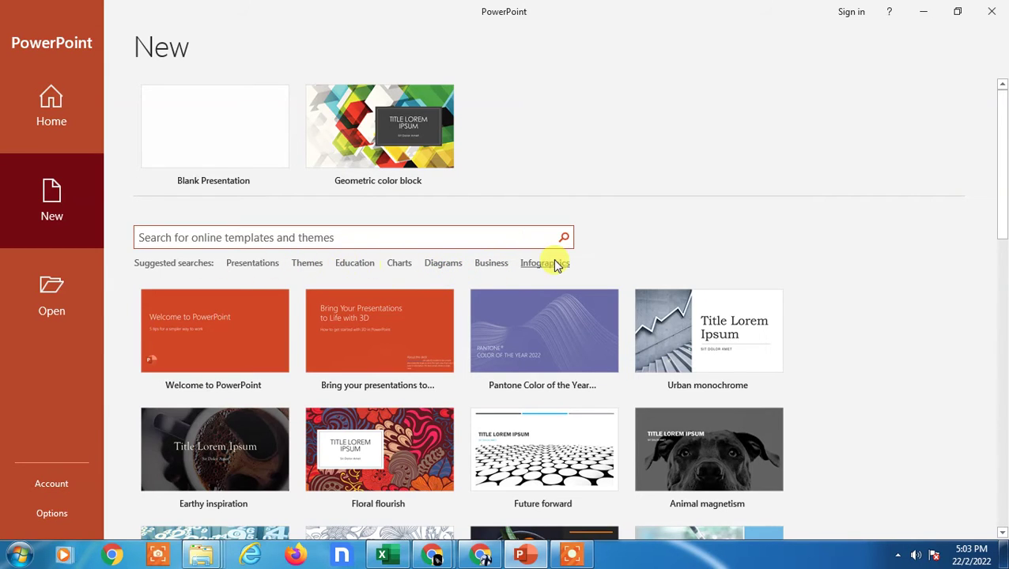
{"action": "scroll", "coordinate": [664, 263], "scroll_direction": "down", "scroll_amount": 2}
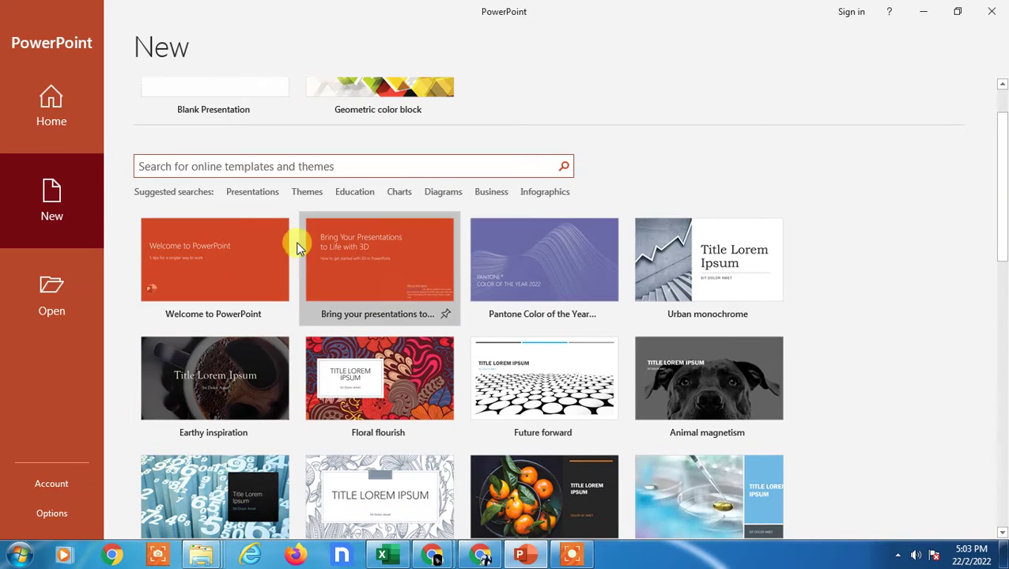
{"action": "scroll", "coordinate": [292, 243], "scroll_direction": "up", "scroll_amount": 2}
{"action": "left_click", "coordinate": [215, 150]}
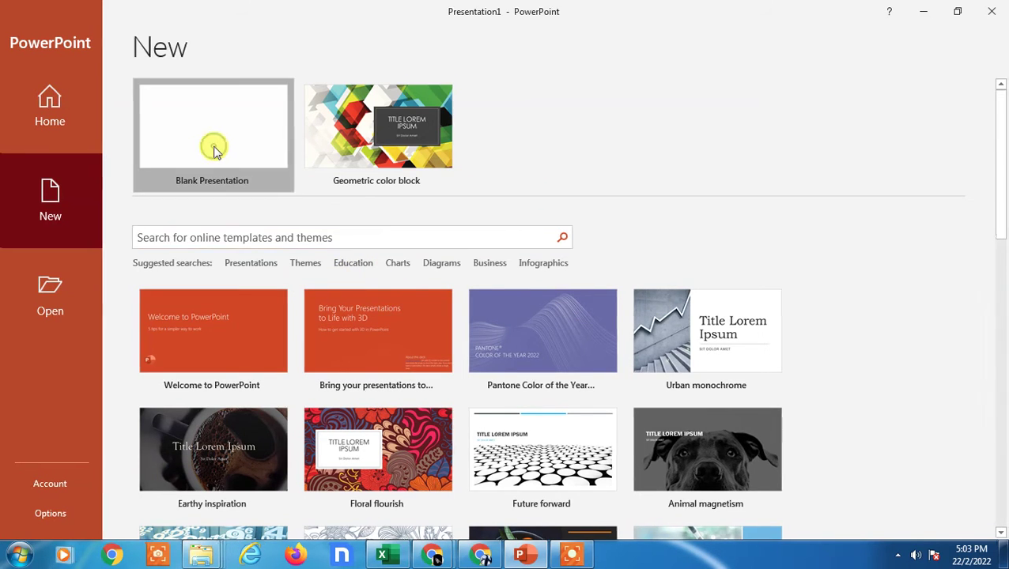
Step: On slide 1, delete the title placeholder and then the subtitle placeholder
{"action": "left_click", "coordinate": [90, 95]}
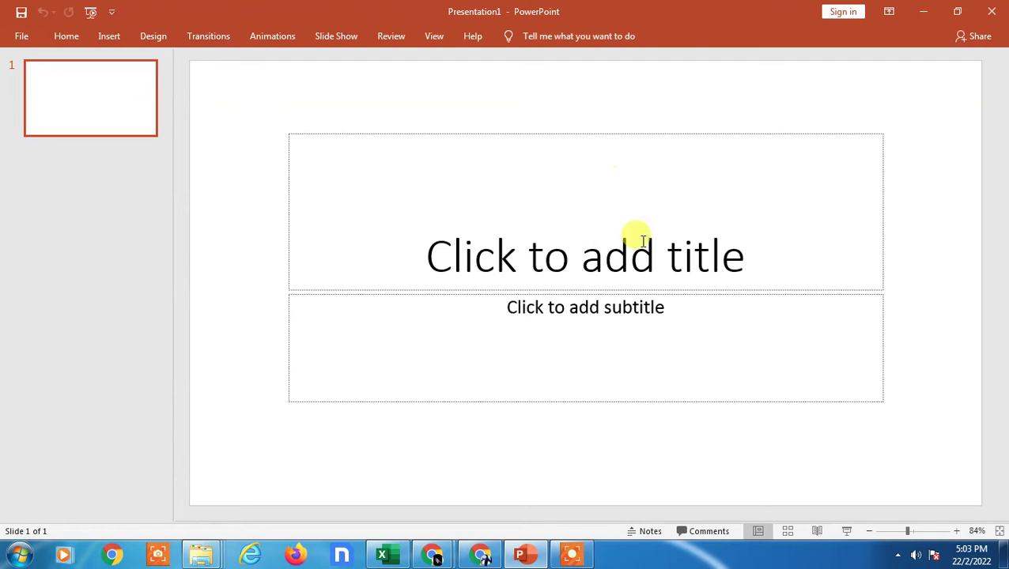
{"action": "left_click", "coordinate": [584, 255]}
{"action": "left_click", "coordinate": [585, 132]}
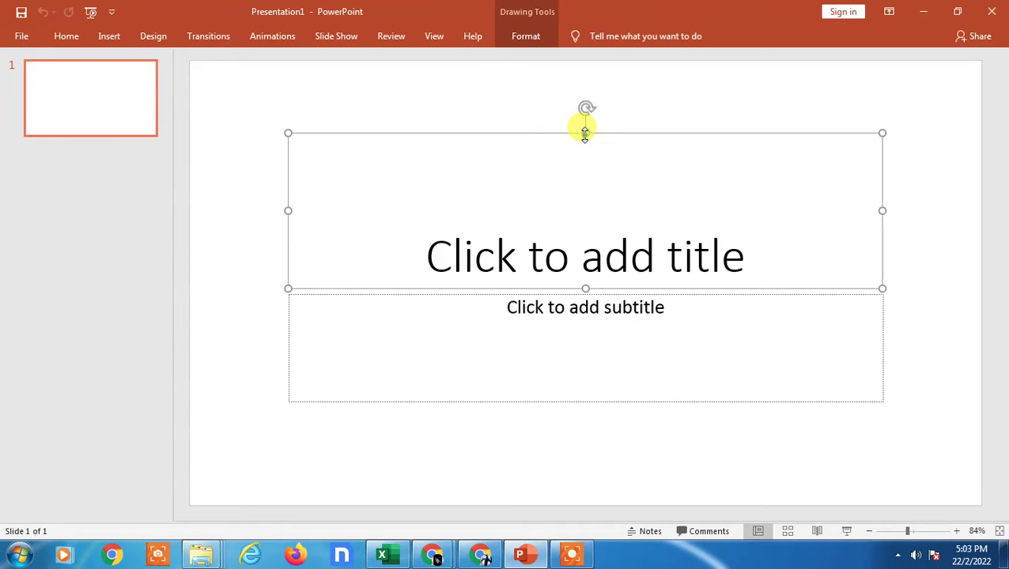
{"action": "key", "text": "Delete"}
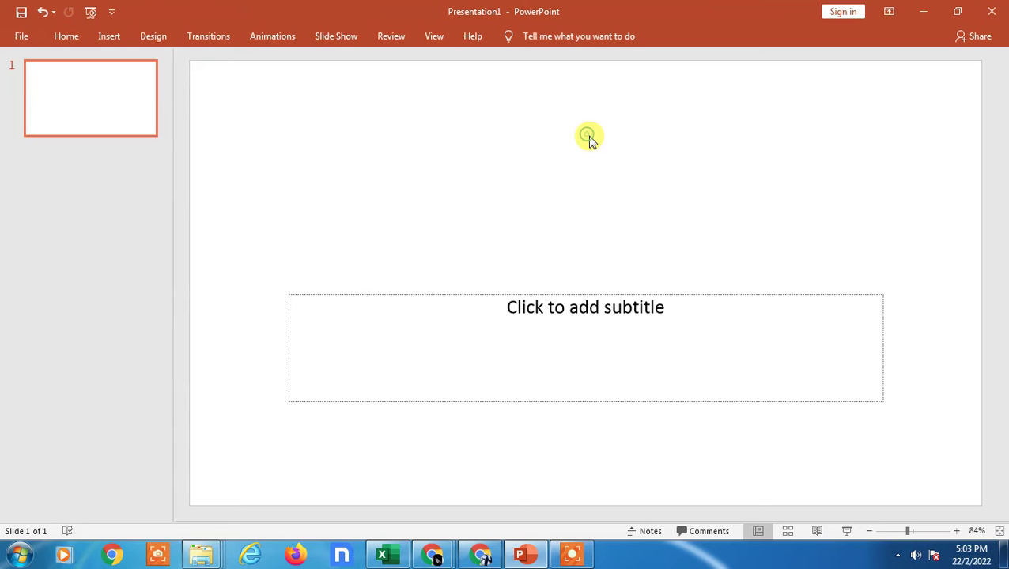
{"action": "left_click", "coordinate": [569, 306]}
{"action": "left_click", "coordinate": [585, 294]}
{"action": "key", "text": "Delete"}
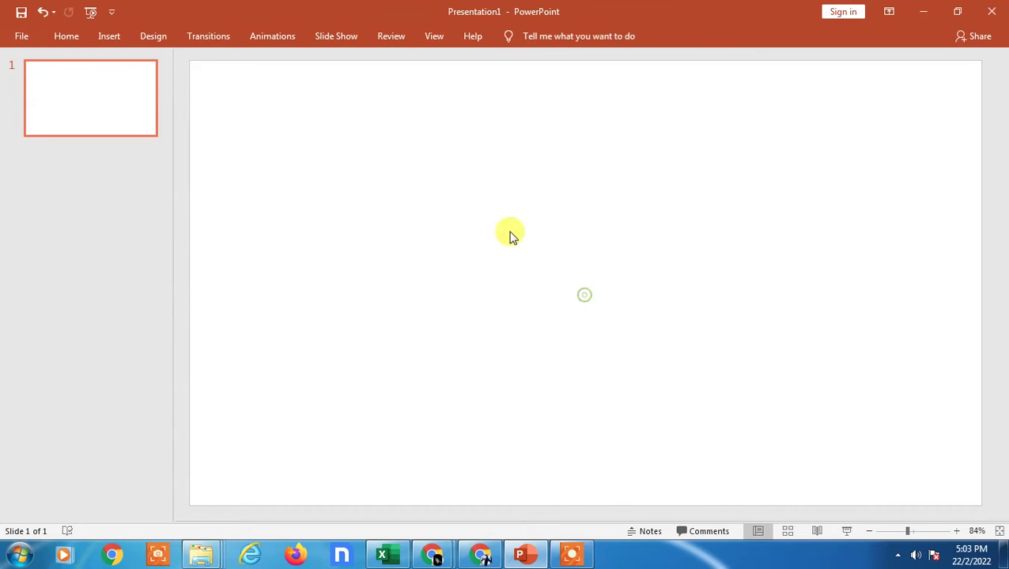
{"action": "left_click", "coordinate": [71, 34]}
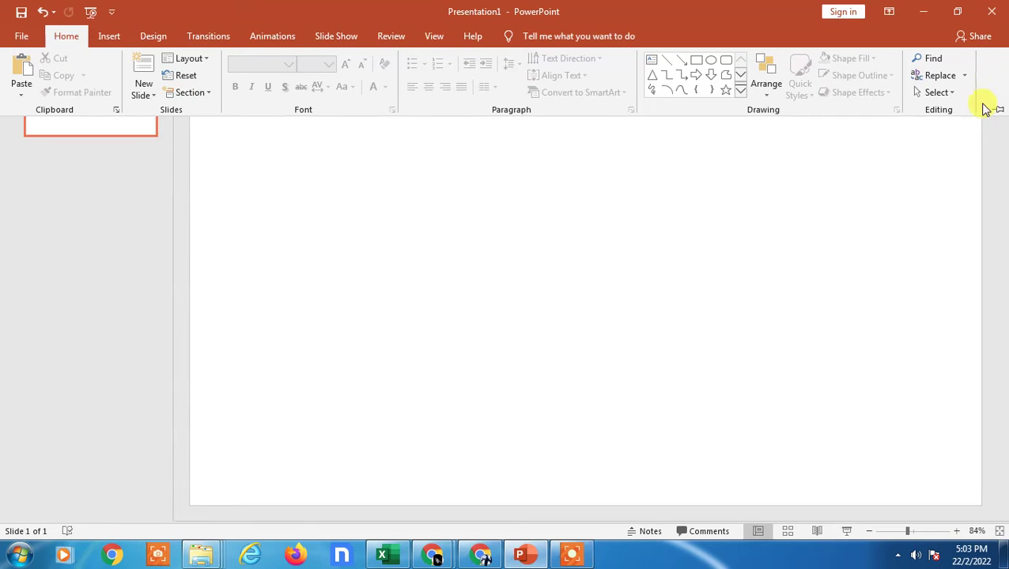
{"action": "left_click", "coordinate": [475, 132]}
{"action": "left_click", "coordinate": [388, 37]}
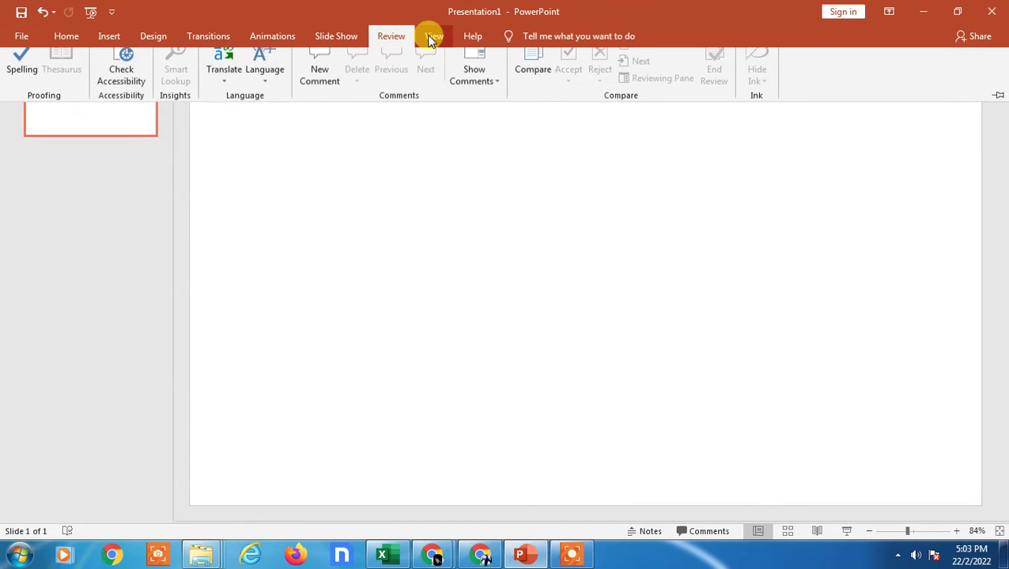
{"action": "left_click", "coordinate": [433, 36]}
{"action": "left_click", "coordinate": [321, 38]}
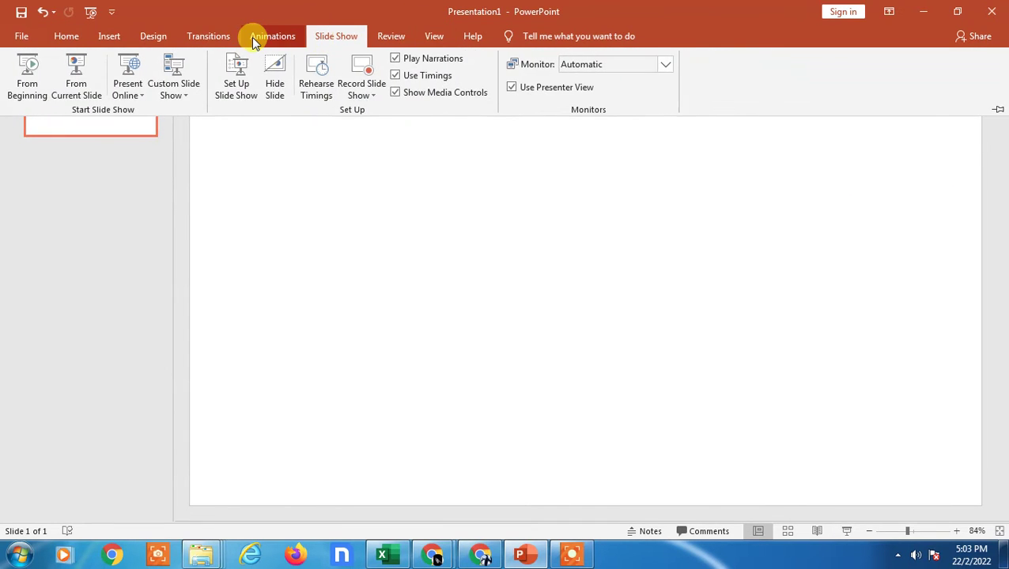
{"action": "left_click", "coordinate": [204, 38]}
{"action": "left_click", "coordinate": [147, 35]}
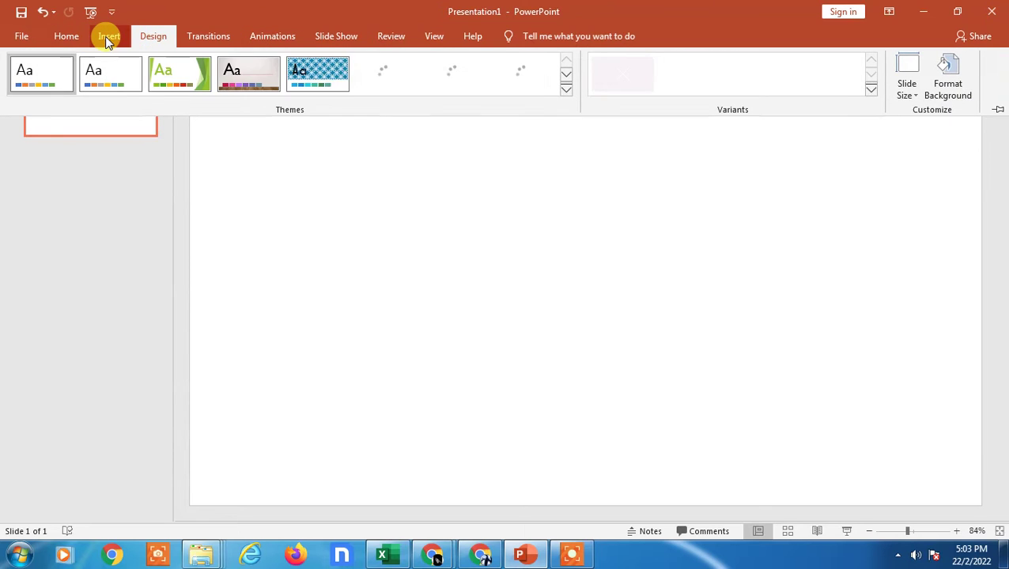
{"action": "left_click", "coordinate": [108, 36]}
{"action": "left_click", "coordinate": [67, 35]}
{"action": "left_click", "coordinate": [110, 37]}
{"action": "left_click", "coordinate": [157, 37]}
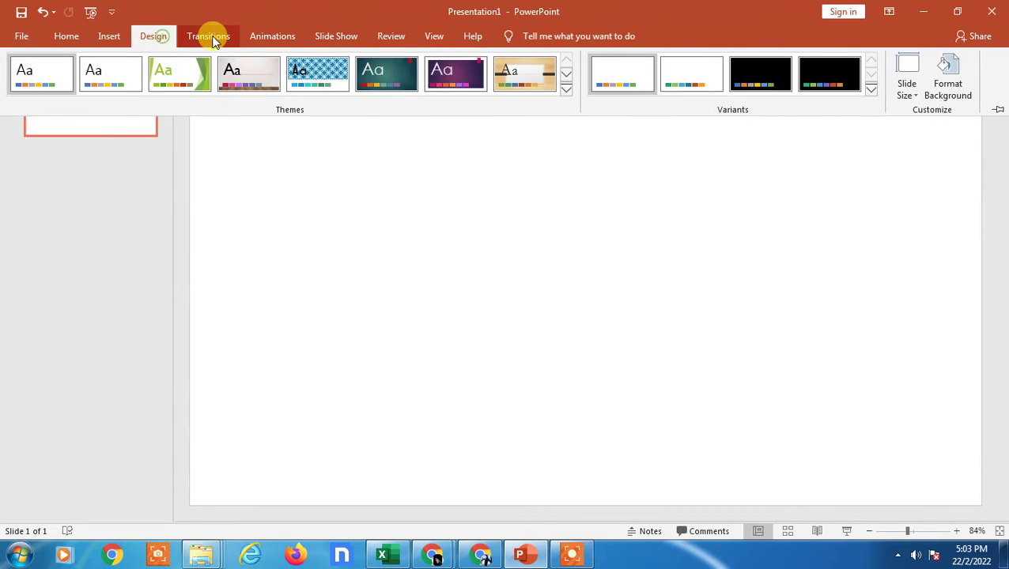
{"action": "left_click", "coordinate": [207, 35]}
{"action": "left_click", "coordinate": [280, 35]}
{"action": "left_click", "coordinate": [336, 35]}
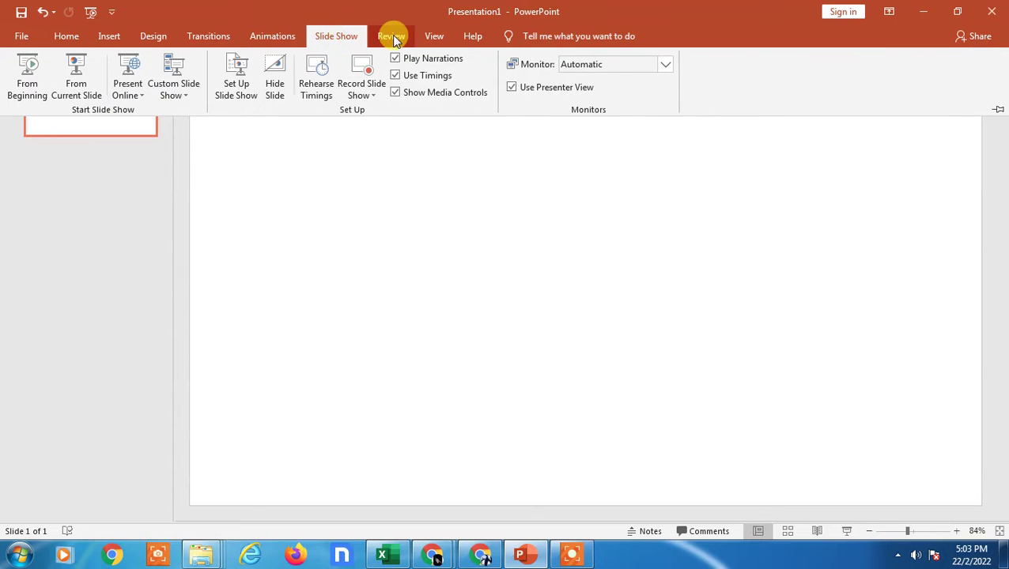
{"action": "left_click", "coordinate": [390, 36]}
{"action": "left_click", "coordinate": [433, 36]}
{"action": "left_click", "coordinate": [390, 36]}
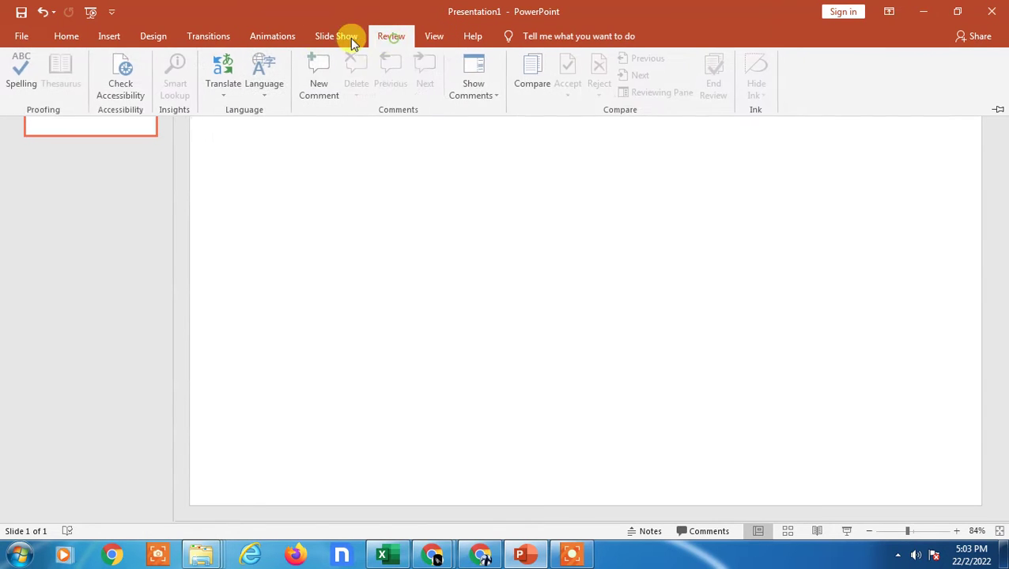
{"action": "left_click", "coordinate": [336, 36]}
{"action": "left_click", "coordinate": [272, 35]}
{"action": "left_click", "coordinate": [208, 36]}
{"action": "left_click", "coordinate": [154, 36]}
{"action": "left_click", "coordinate": [101, 35]}
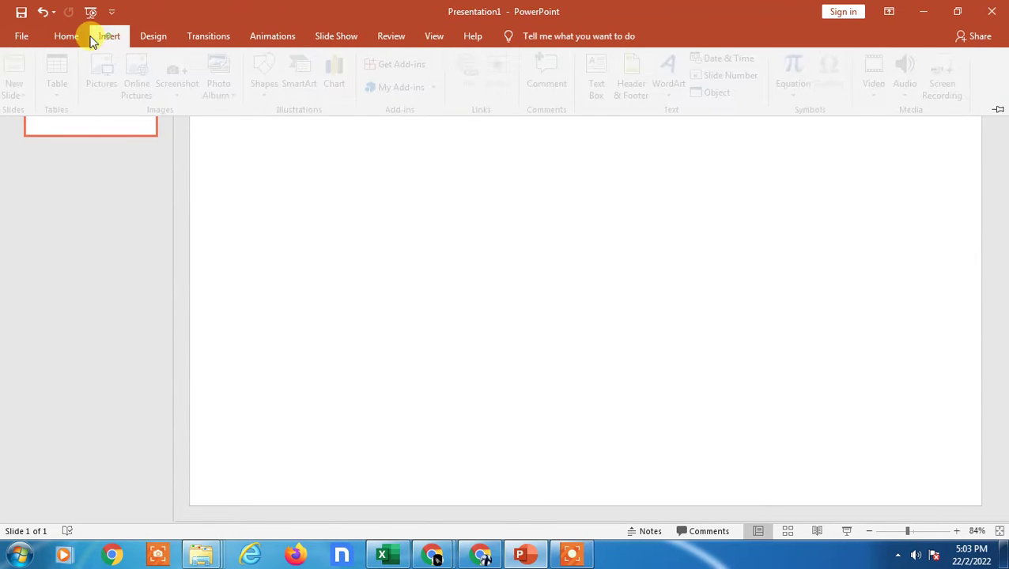
{"action": "left_click", "coordinate": [62, 35]}
{"action": "key", "text": "ctrl+F1"}
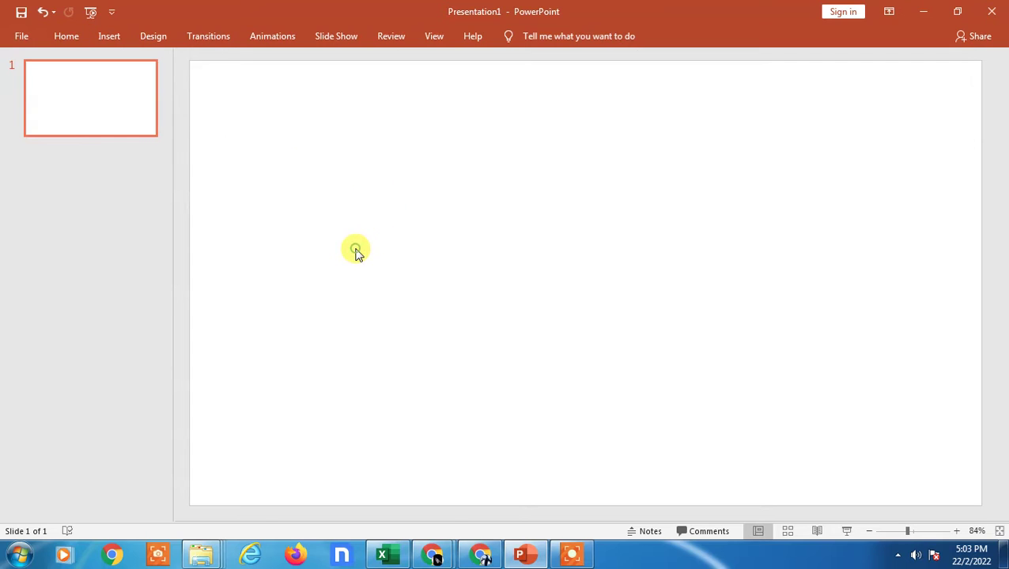
{"action": "left_click", "coordinate": [151, 36]}
{"action": "left_click", "coordinate": [272, 41]}
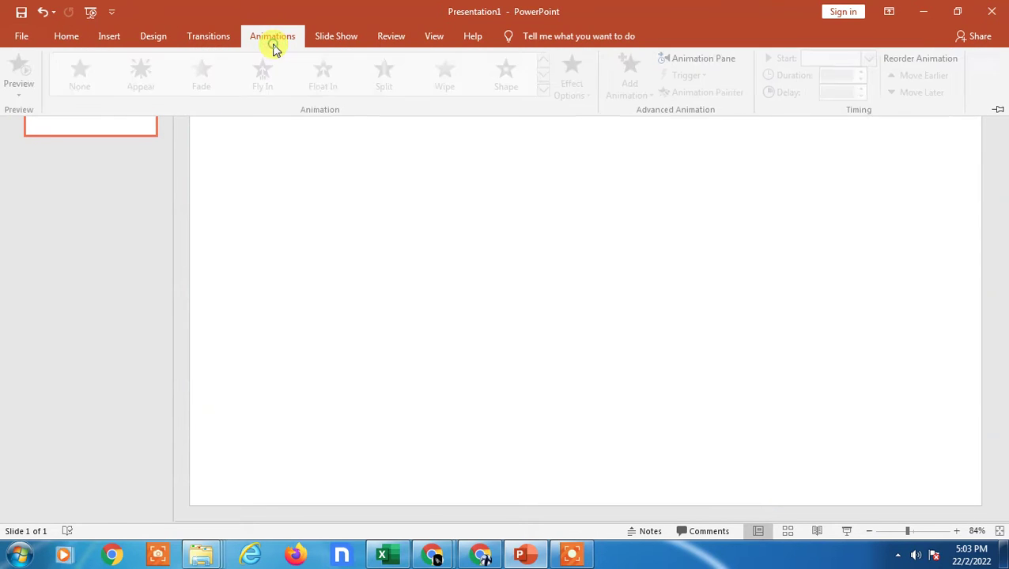
{"action": "left_click", "coordinate": [481, 214]}
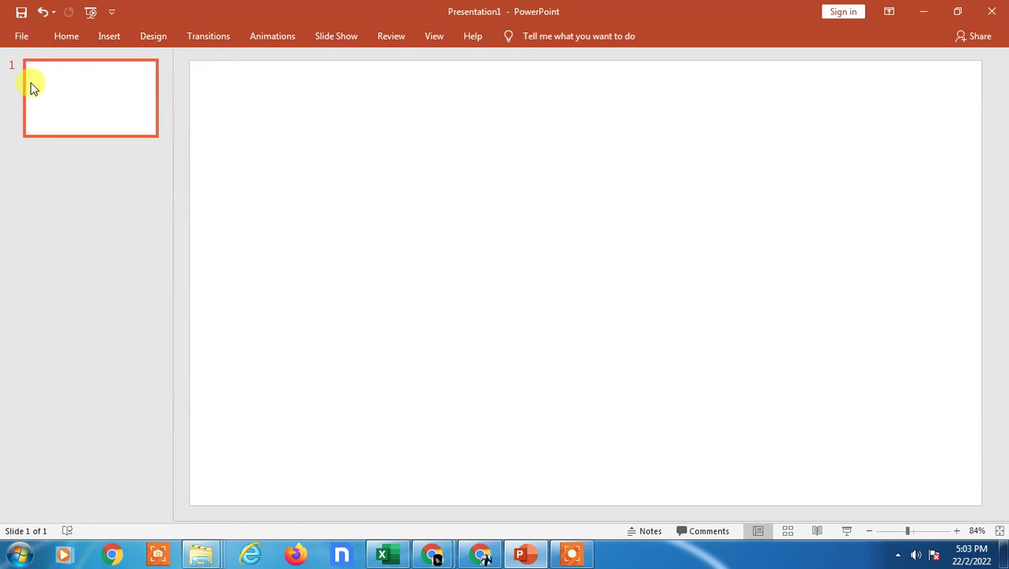
{"action": "right_click", "coordinate": [62, 82]}
{"action": "left_click", "coordinate": [298, 100]}
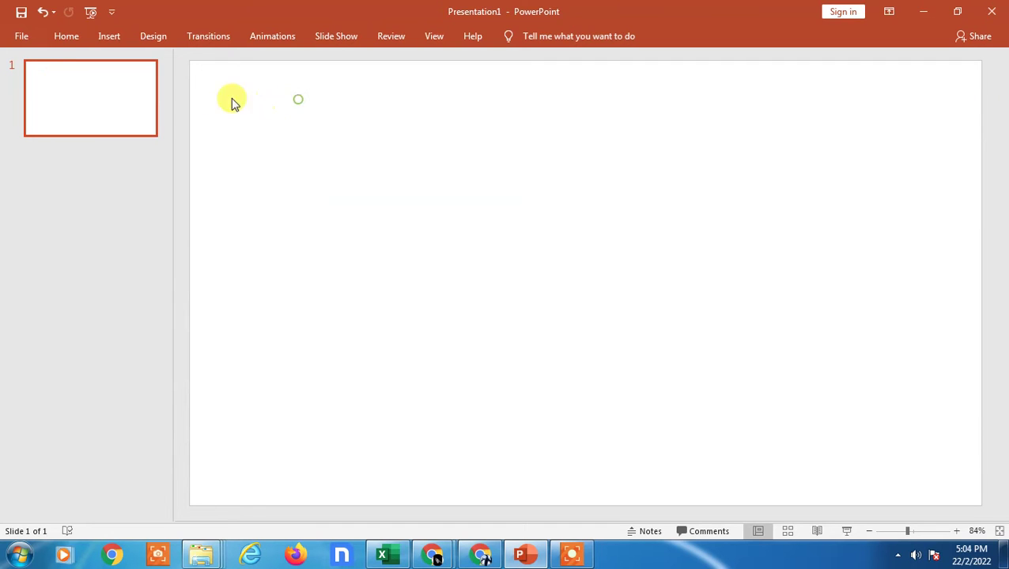
{"action": "left_click", "coordinate": [65, 41]}
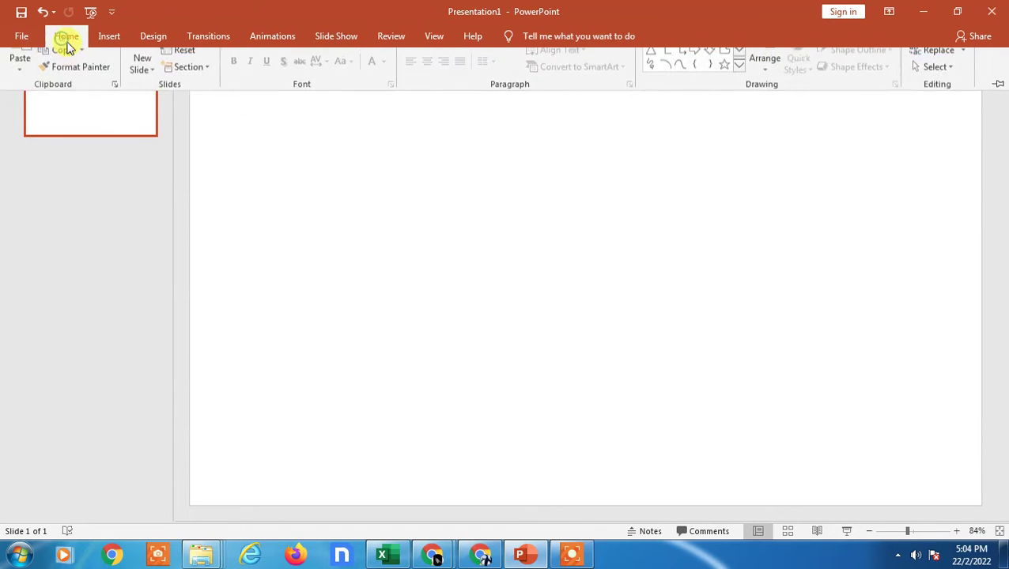
{"action": "left_click", "coordinate": [136, 68]}
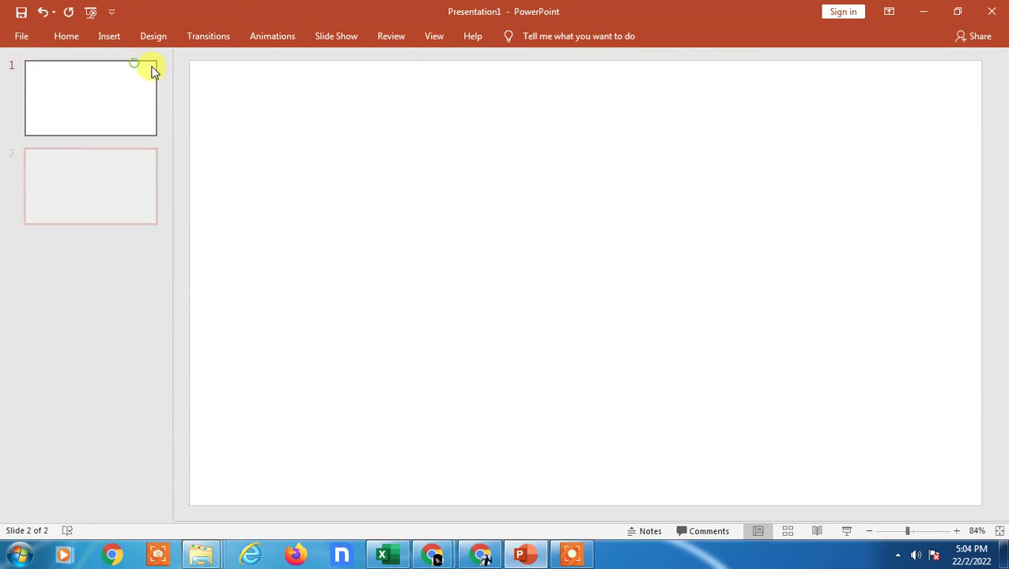
{"action": "left_click", "coordinate": [110, 118]}
{"action": "right_click", "coordinate": [71, 80]}
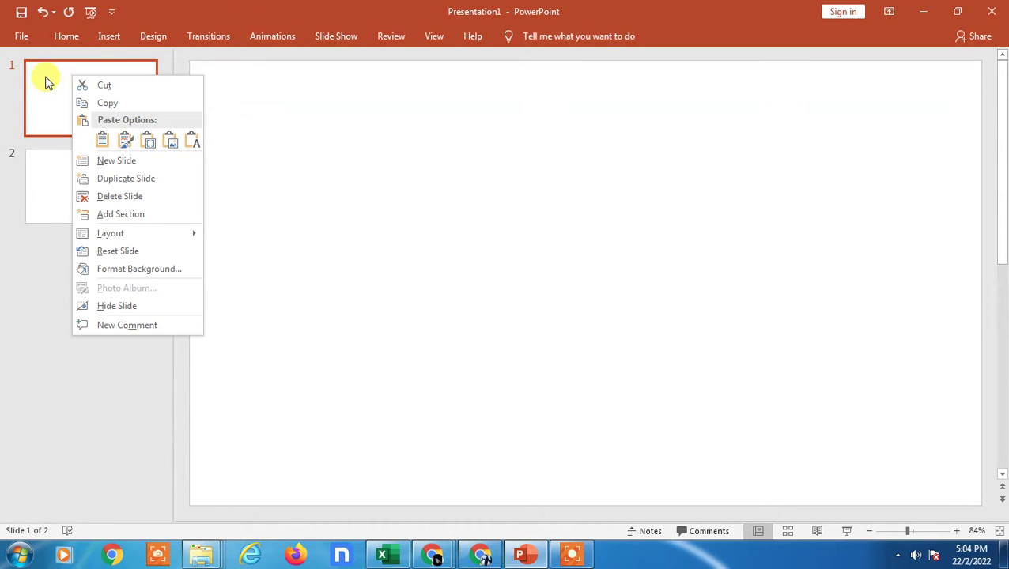
{"action": "left_click", "coordinate": [40, 189]}
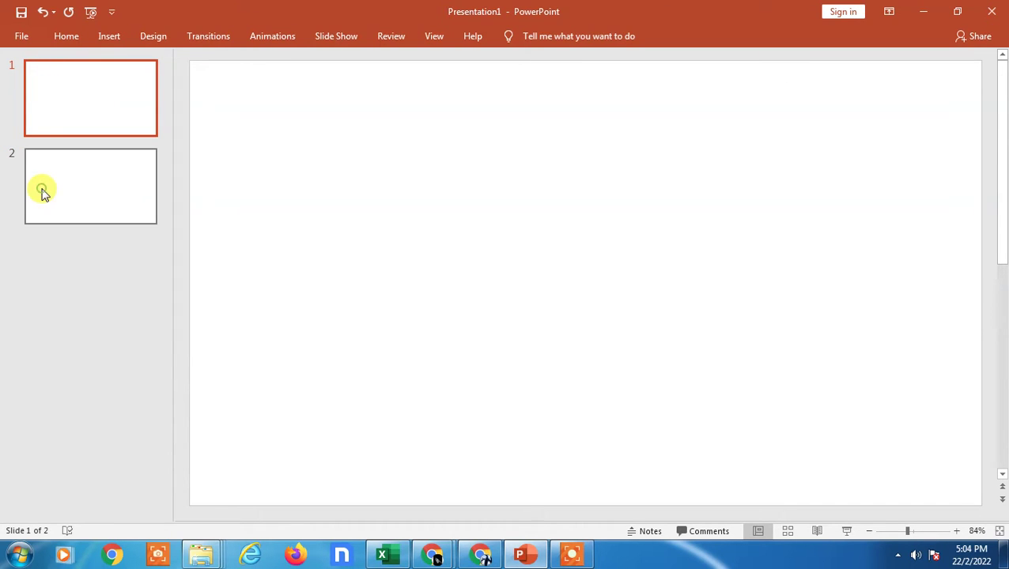
{"action": "left_click", "coordinate": [87, 180]}
{"action": "key", "text": "Delete"}
{"action": "left_click", "coordinate": [72, 112]}
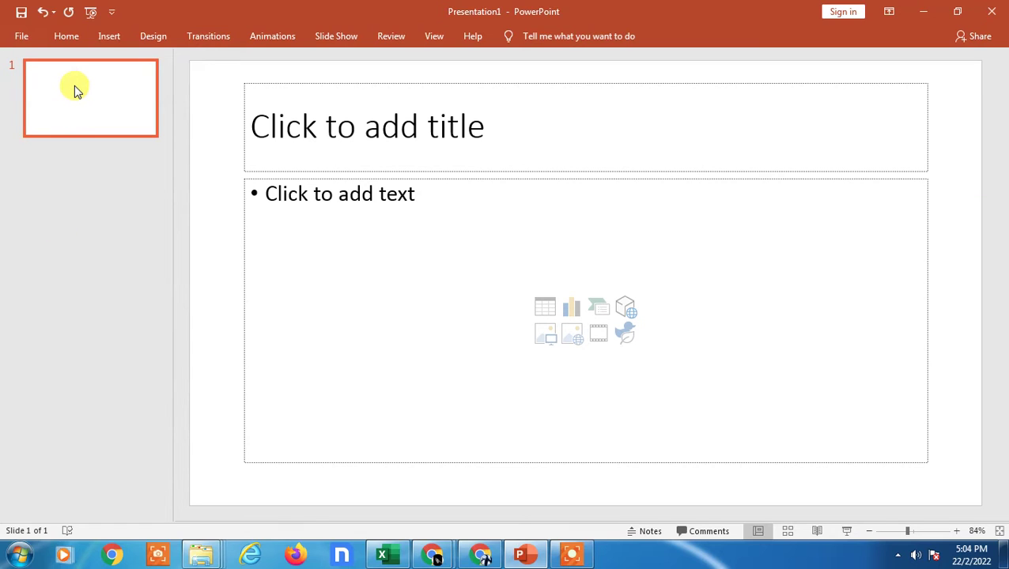
{"action": "right_click", "coordinate": [74, 89]}
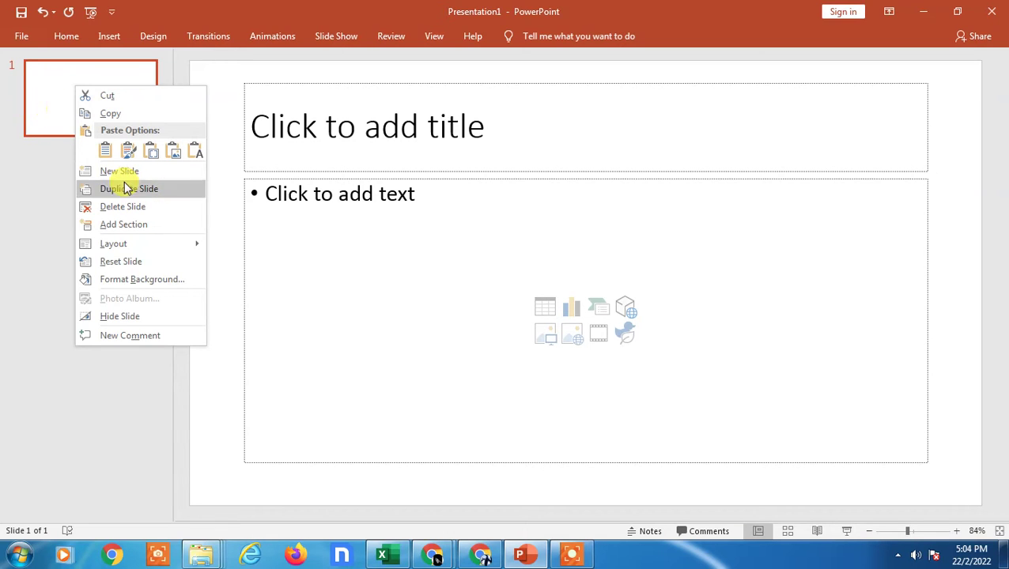
{"action": "left_click", "coordinate": [387, 157]}
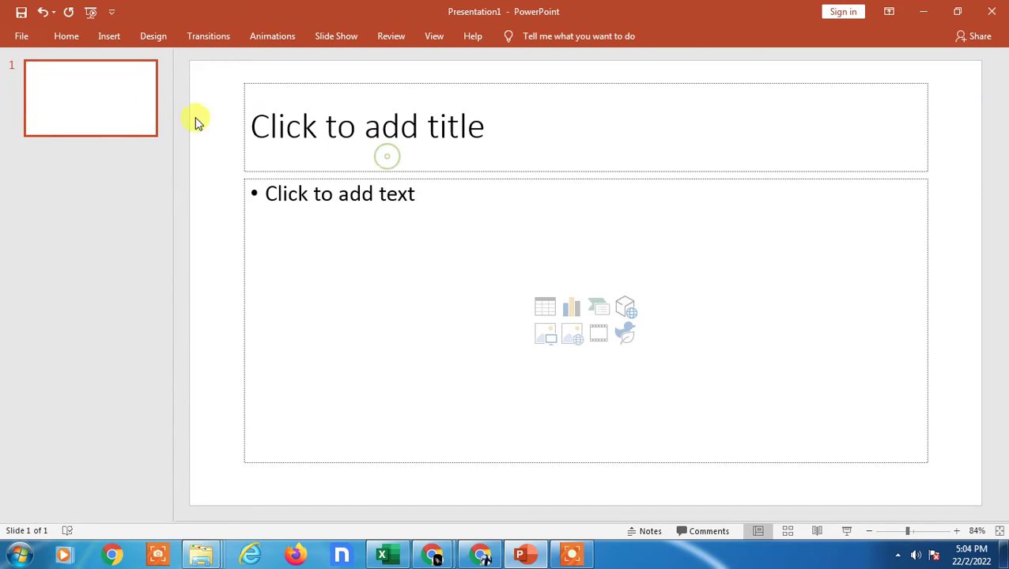
{"action": "left_click", "coordinate": [434, 194]}
{"action": "left_click", "coordinate": [585, 175]}
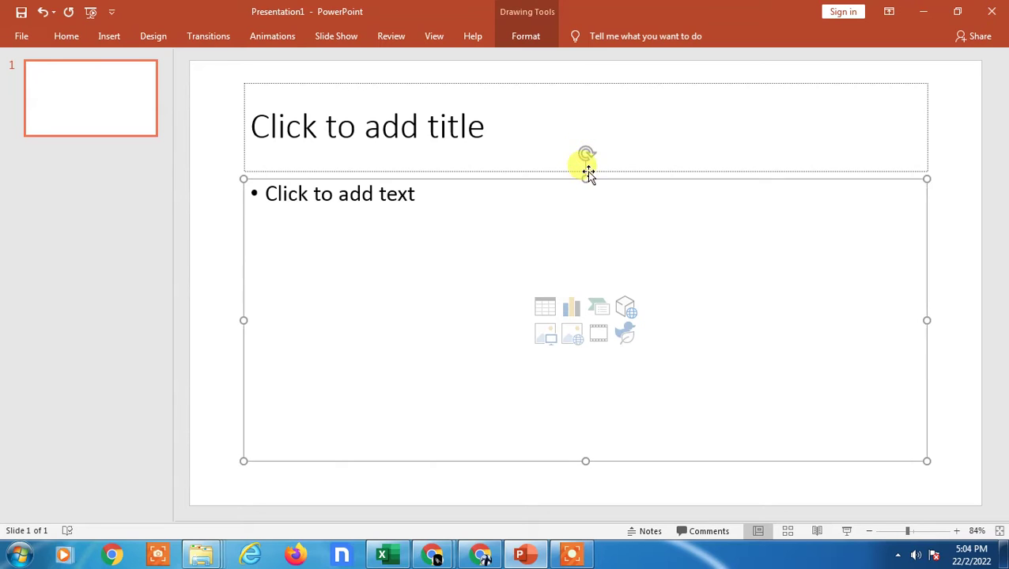
{"action": "key", "text": "Delete"}
{"action": "left_click", "coordinate": [586, 87]}
{"action": "key", "text": "Delete"}
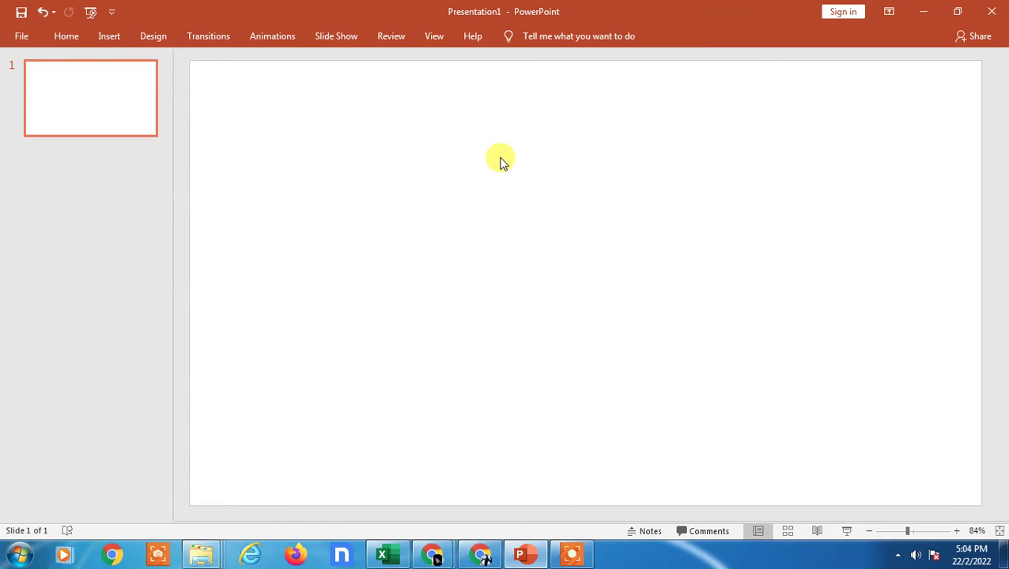
{"action": "key", "text": "ctrl+z"}
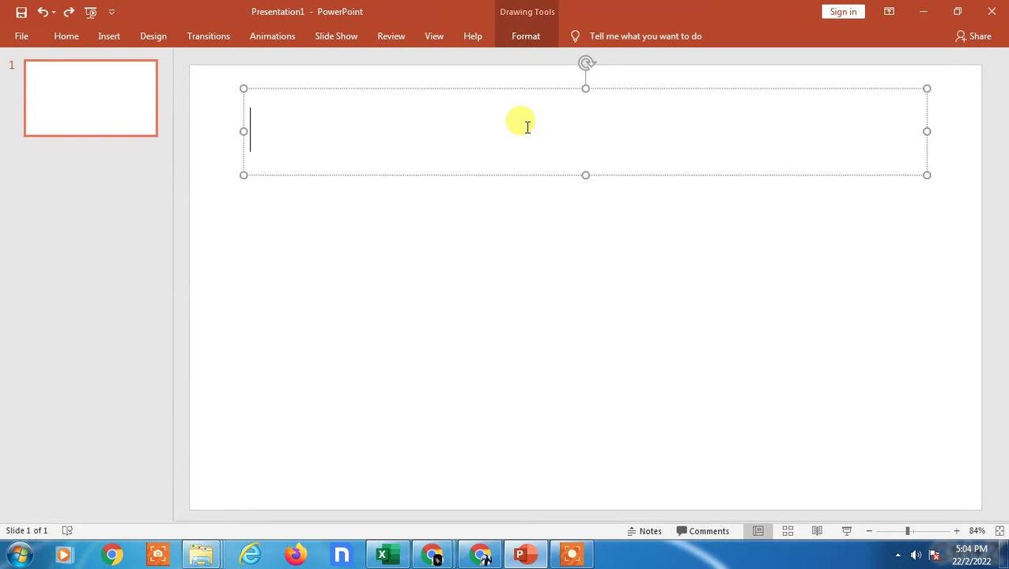
{"action": "type", "text": "NETCAST WEBTECH ZONE"}
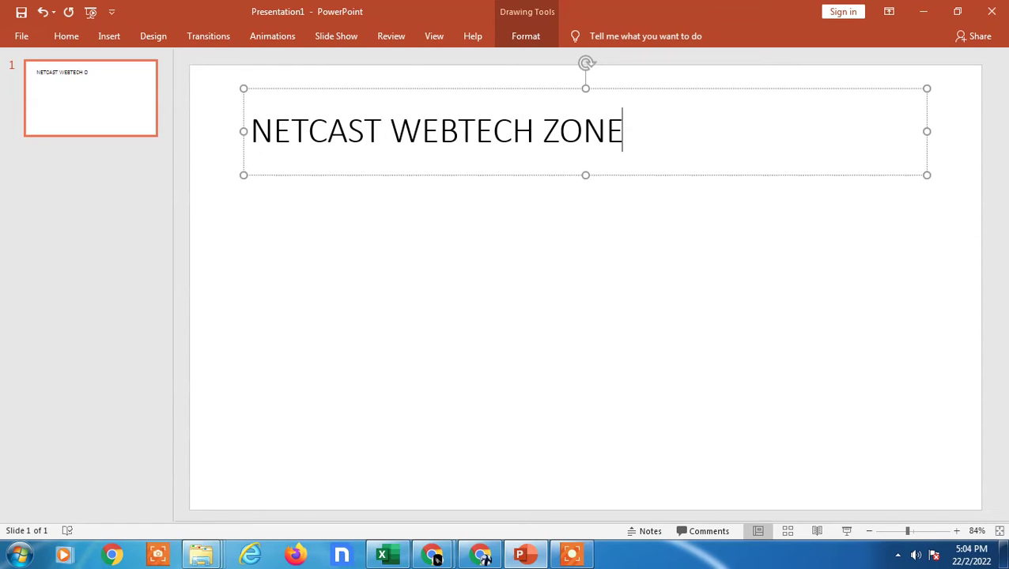
{"action": "left_click", "coordinate": [318, 265]}
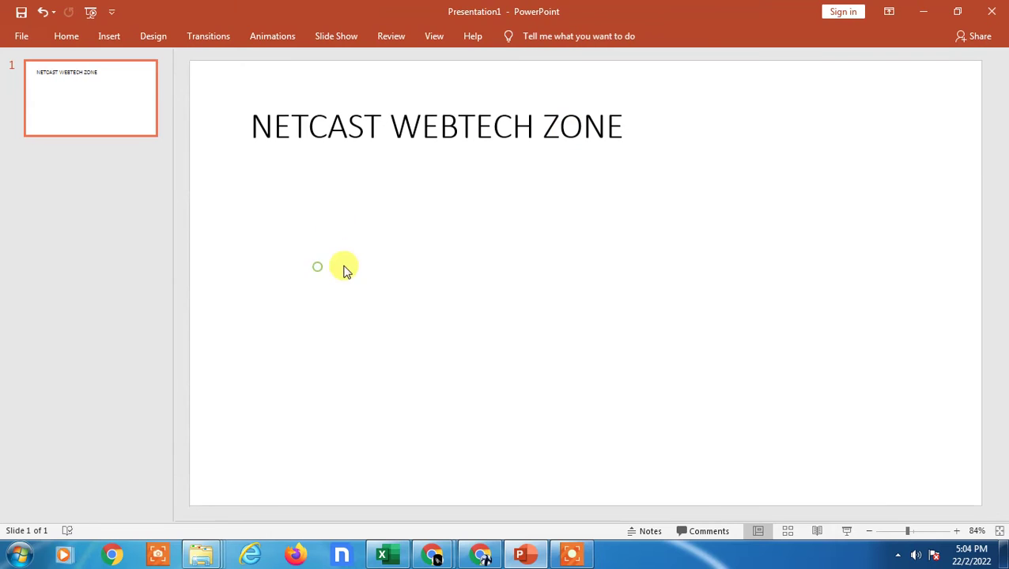
{"action": "right_click", "coordinate": [109, 93]}
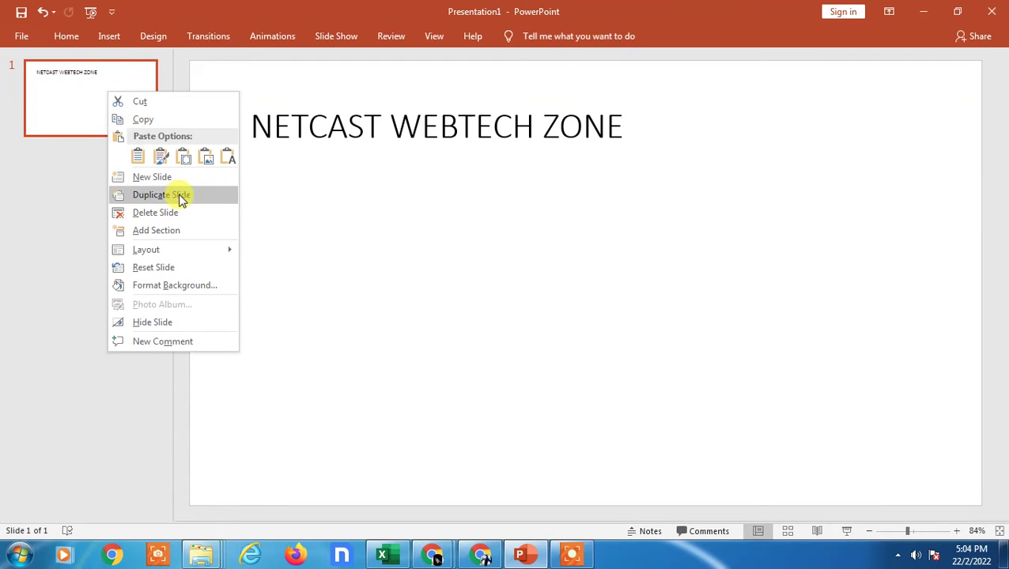
{"action": "left_click", "coordinate": [179, 197]}
{"action": "left_click", "coordinate": [85, 99]}
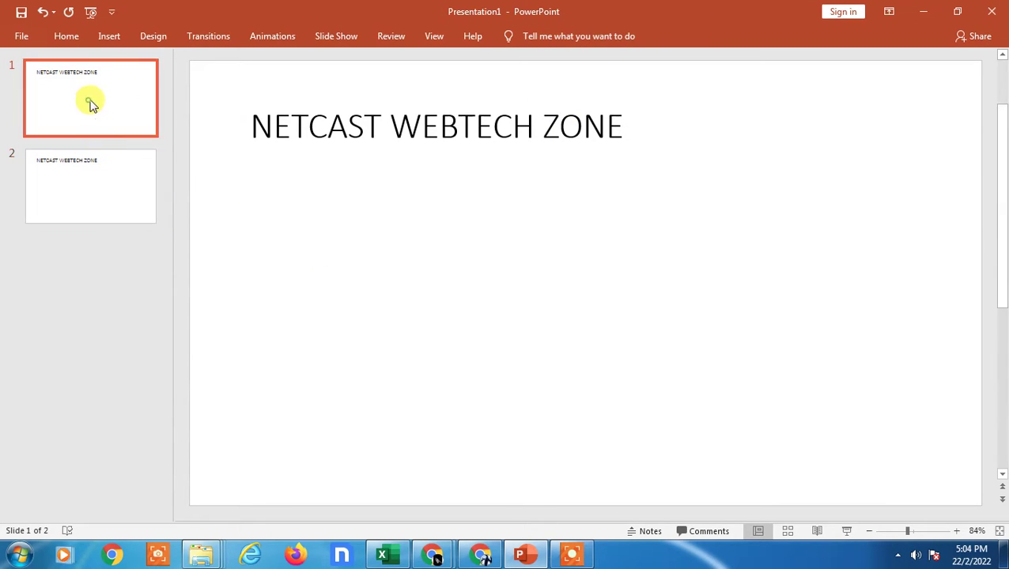
{"action": "left_click", "coordinate": [95, 178]}
{"action": "left_click", "coordinate": [109, 106]}
{"action": "left_click", "coordinate": [108, 184]}
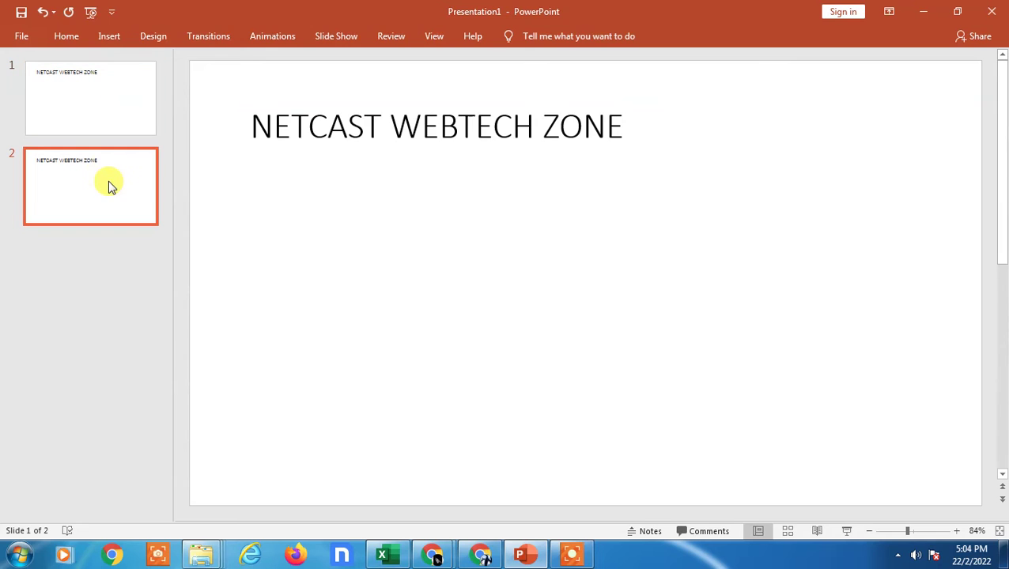
{"action": "left_click", "coordinate": [96, 100]}
{"action": "left_click", "coordinate": [96, 185]}
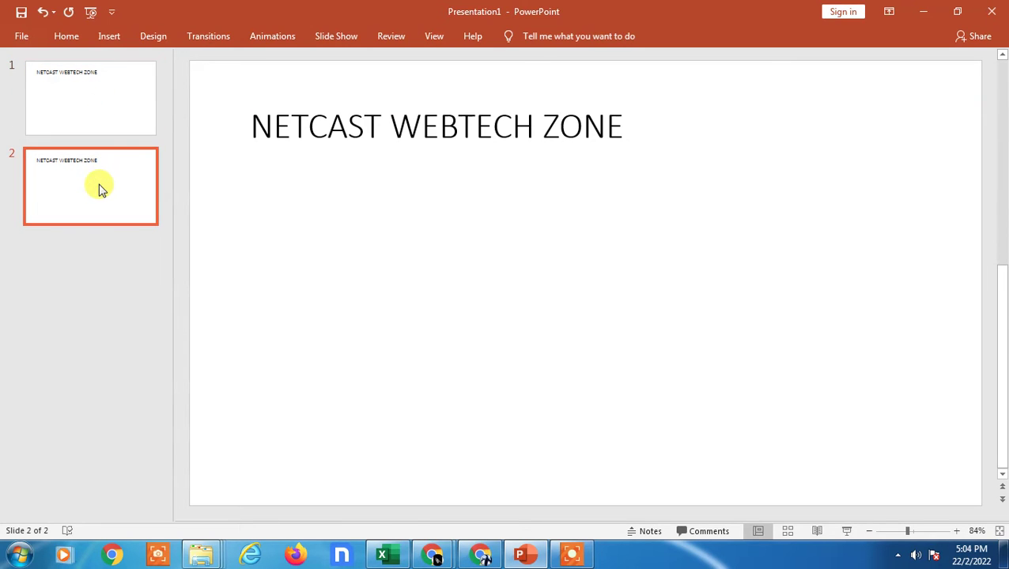
{"action": "key", "text": "Delete"}
{"action": "left_click", "coordinate": [328, 128]}
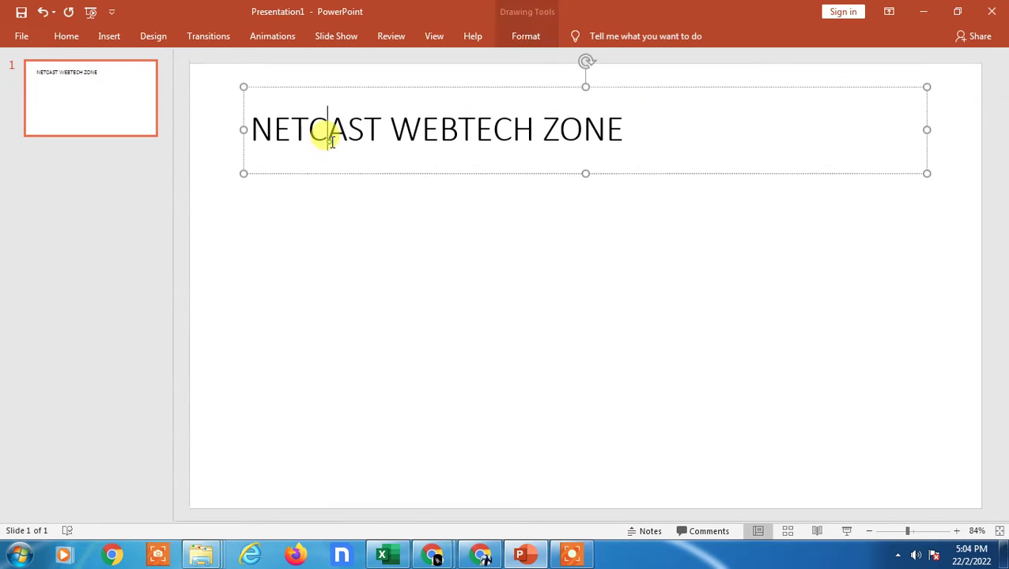
{"action": "left_click", "coordinate": [532, 129]}
{"action": "left_click", "coordinate": [647, 126]}
{"action": "left_click", "coordinate": [542, 248]}
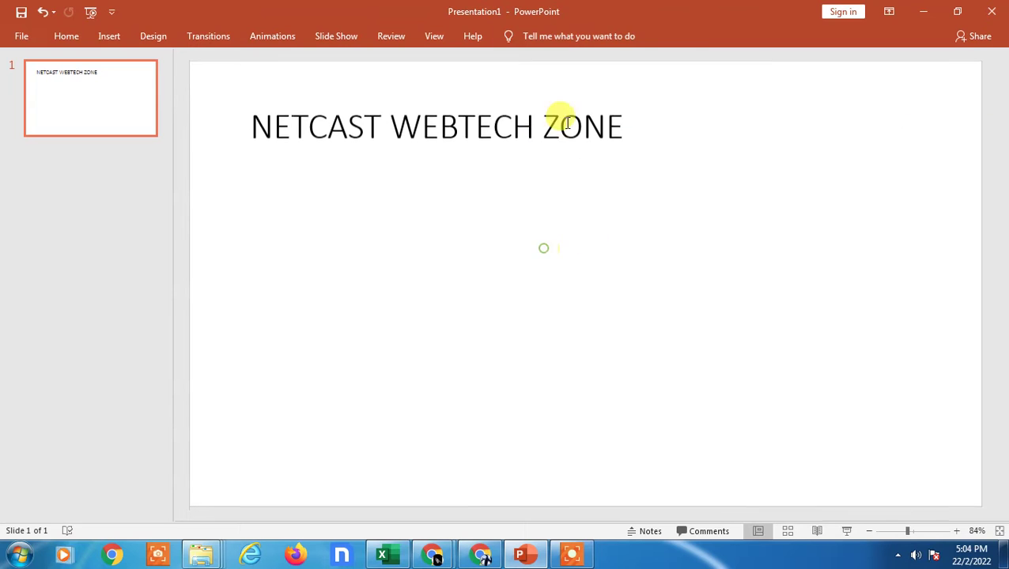
{"action": "left_click", "coordinate": [572, 129]}
{"action": "left_click", "coordinate": [583, 87]}
{"action": "key", "text": "Delete"}
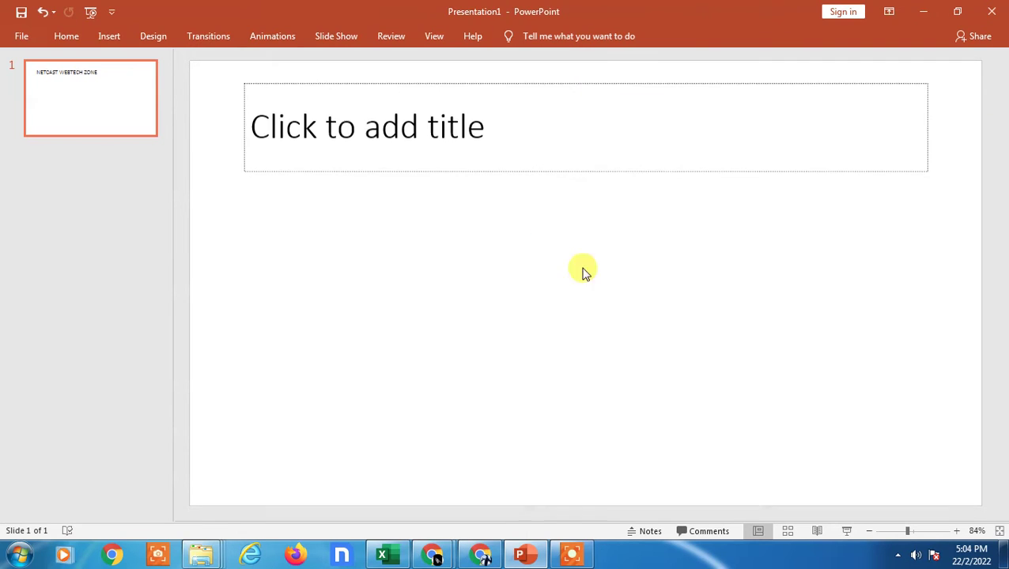
{"action": "left_click", "coordinate": [508, 266]}
{"action": "left_click", "coordinate": [486, 139]}
{"action": "left_click", "coordinate": [585, 89]}
{"action": "key", "text": "Delete"}
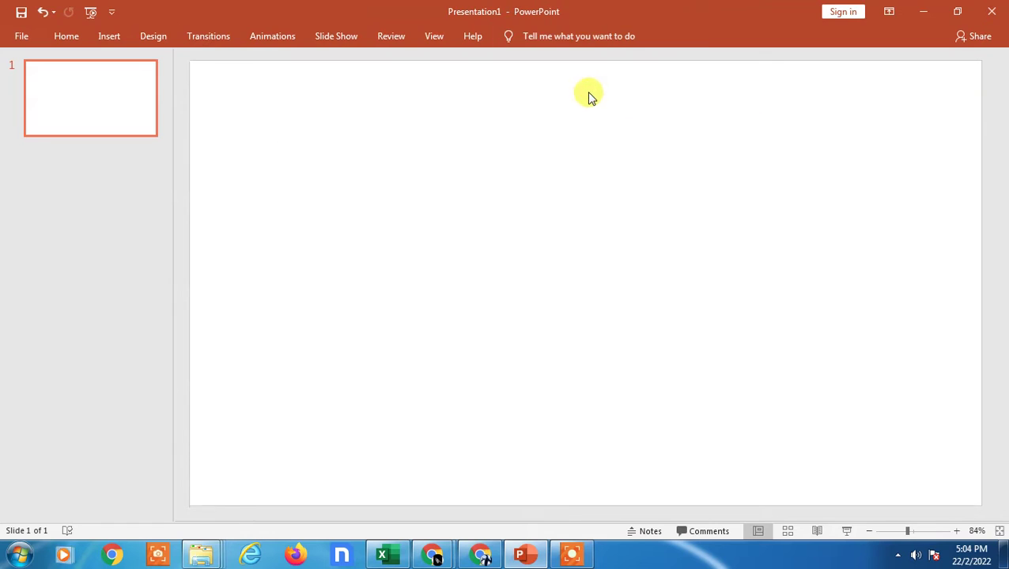
Step: Draw a wide text box near the top of the slide and type 'NETCAST WEBTECH ZONE'
{"action": "left_click", "coordinate": [108, 36]}
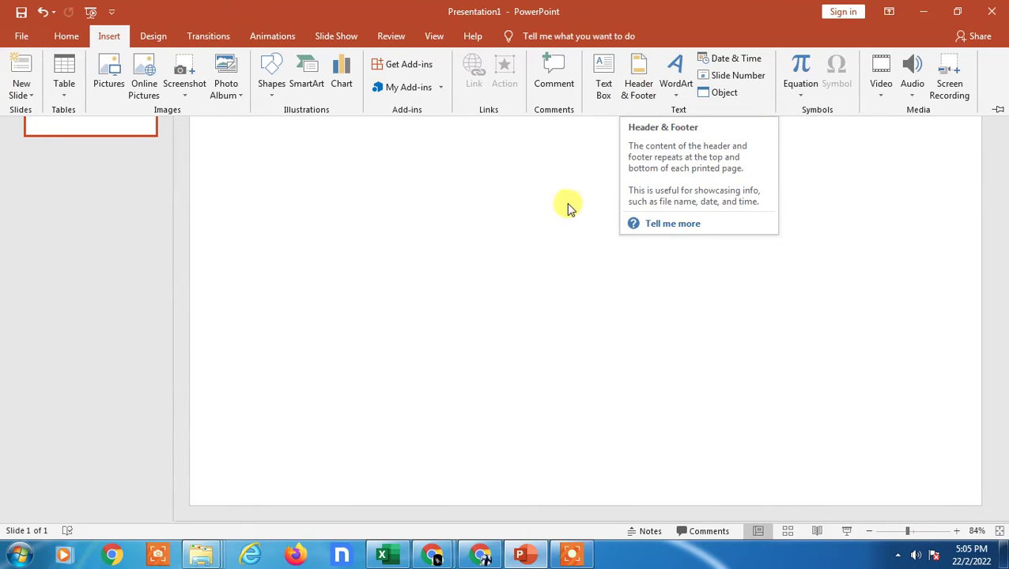
{"action": "left_click", "coordinate": [604, 80]}
{"action": "mouse_move", "coordinate": [335, 111]}
{"action": "left_mouse_down"}
{"action": "mouse_move", "coordinate": [576, 202]}
{"action": "mouse_move", "coordinate": [847, 190]}
{"action": "left_mouse_up"}
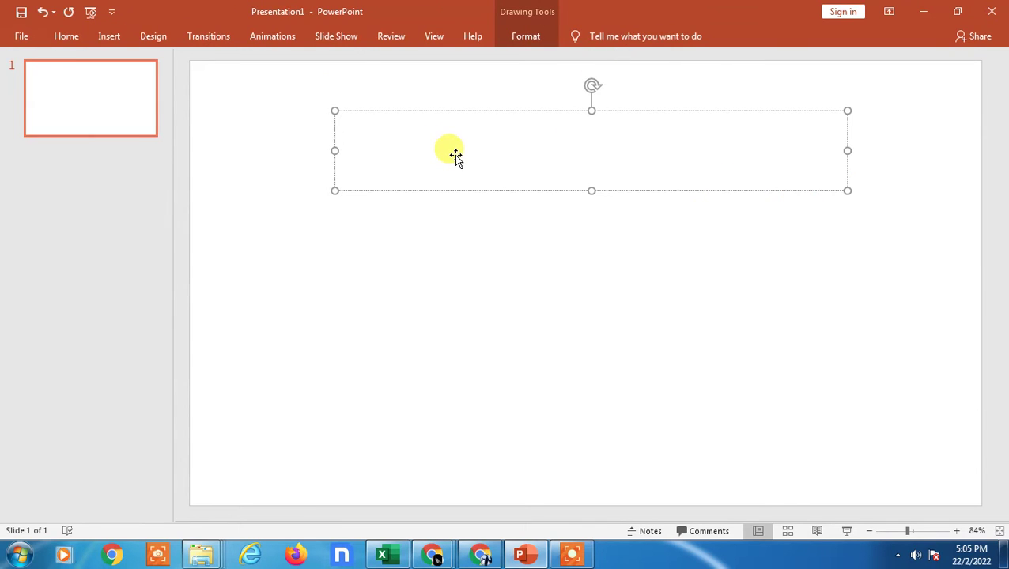
{"action": "type", "text": "NETCAST WEBT"}
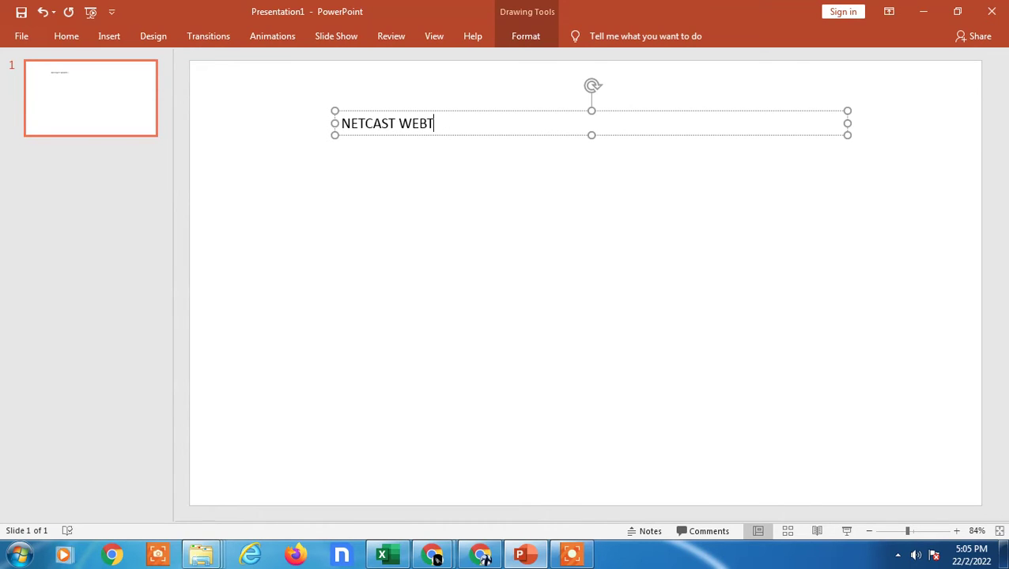
{"action": "type", "text": "ECH ZONE"}
{"action": "key", "text": "Return"}
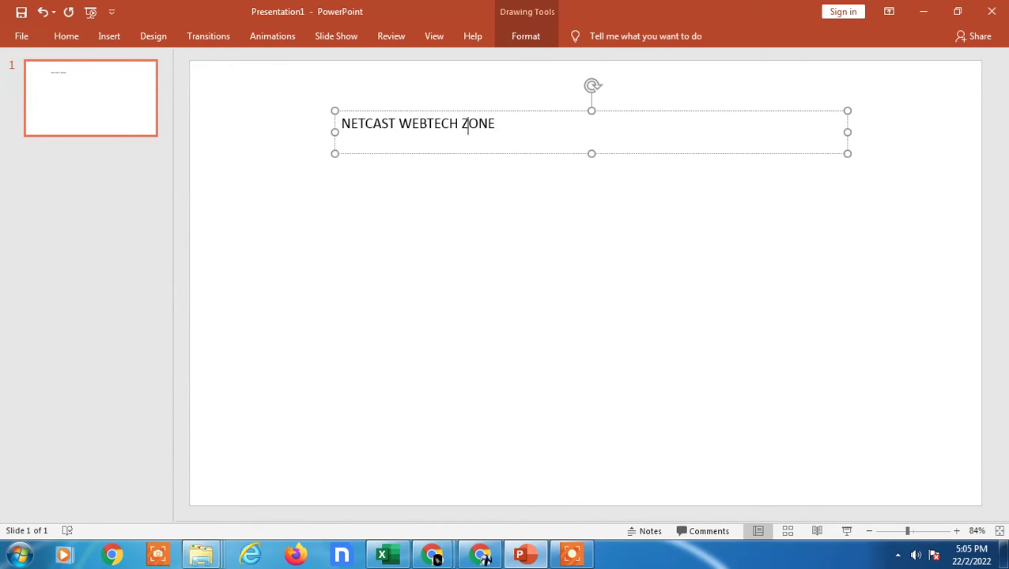
Step: Remove the extra empty line and nudge the title box slightly to the right
{"action": "key", "text": "BackSpace"}
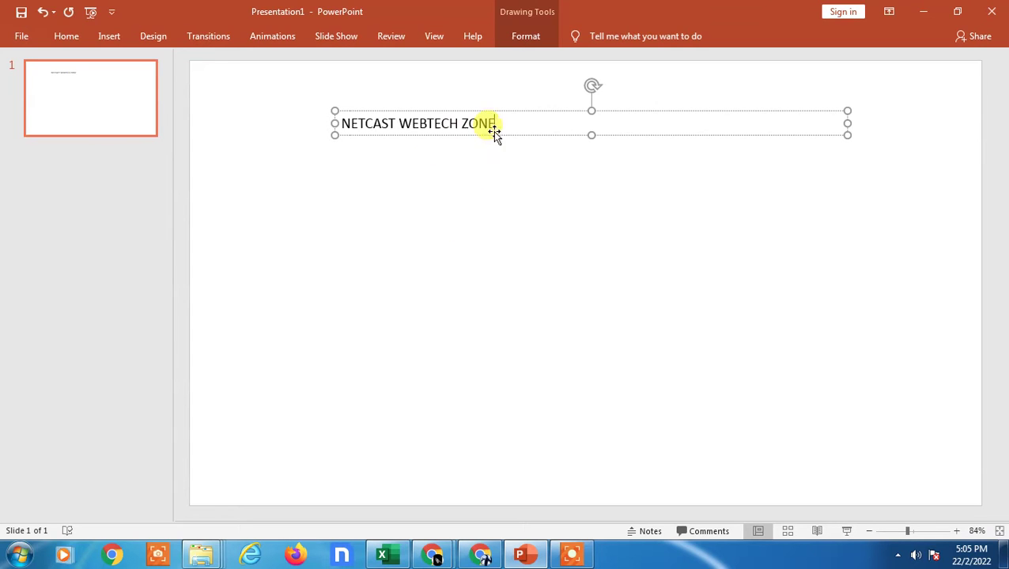
{"action": "key", "text": "Escape"}
{"action": "mouse_move", "coordinate": [524, 123]}
{"action": "left_mouse_down"}
{"action": "mouse_move", "coordinate": [412, 119]}
{"action": "mouse_move", "coordinate": [536, 124]}
{"action": "left_mouse_up"}
{"action": "left_click", "coordinate": [503, 199]}
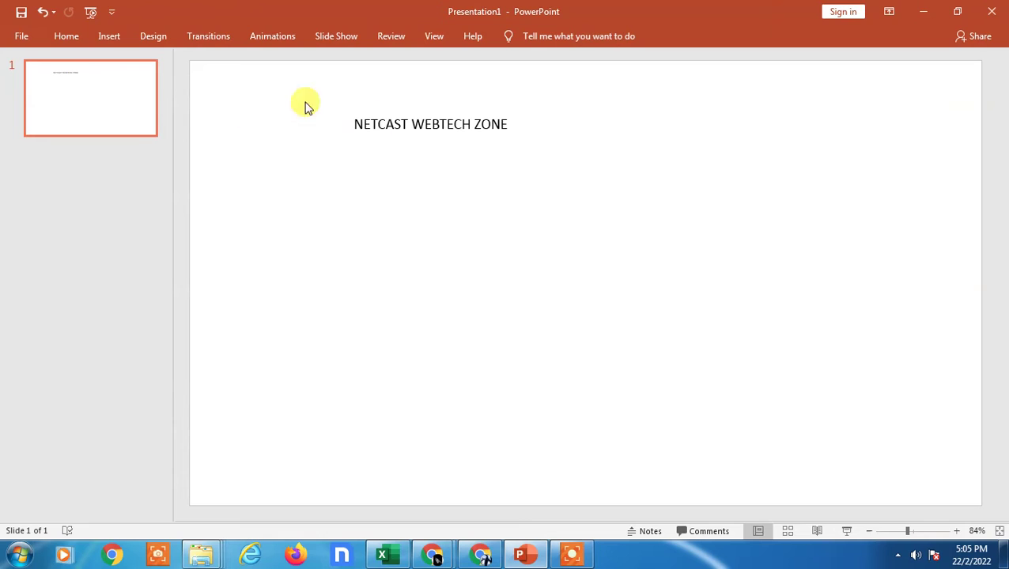
Step: Insert the image-transparency thumbnail picture from the Downloads folder
{"action": "left_click", "coordinate": [103, 36]}
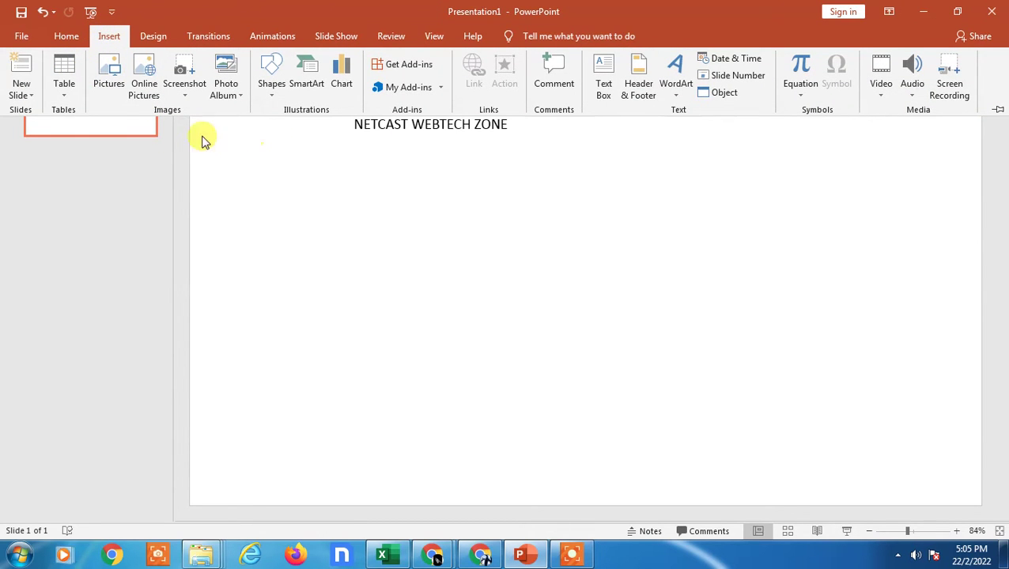
{"action": "left_click", "coordinate": [103, 72]}
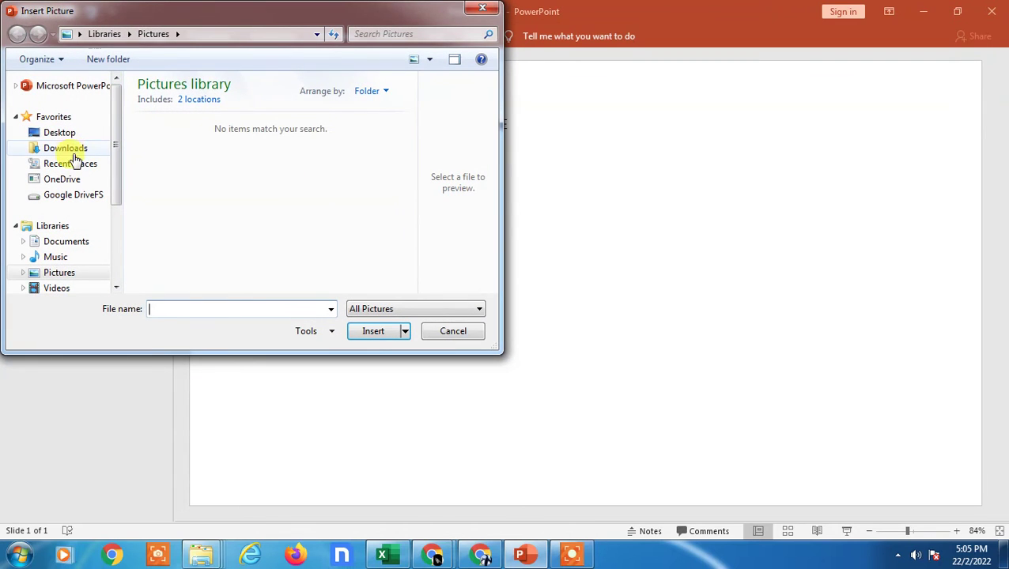
{"action": "left_click", "coordinate": [81, 149]}
{"action": "left_click", "coordinate": [300, 222]}
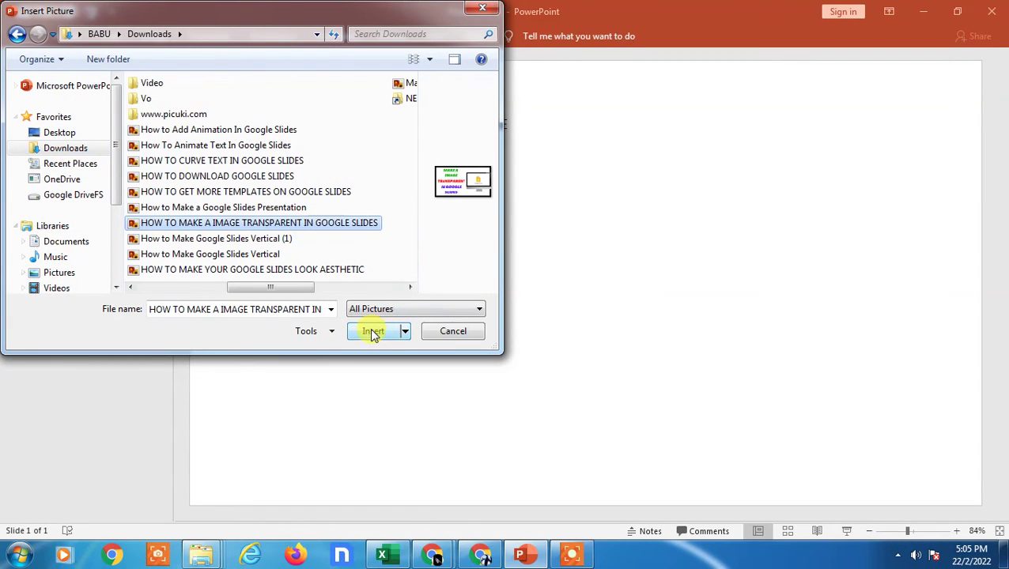
{"action": "left_click", "coordinate": [373, 331]}
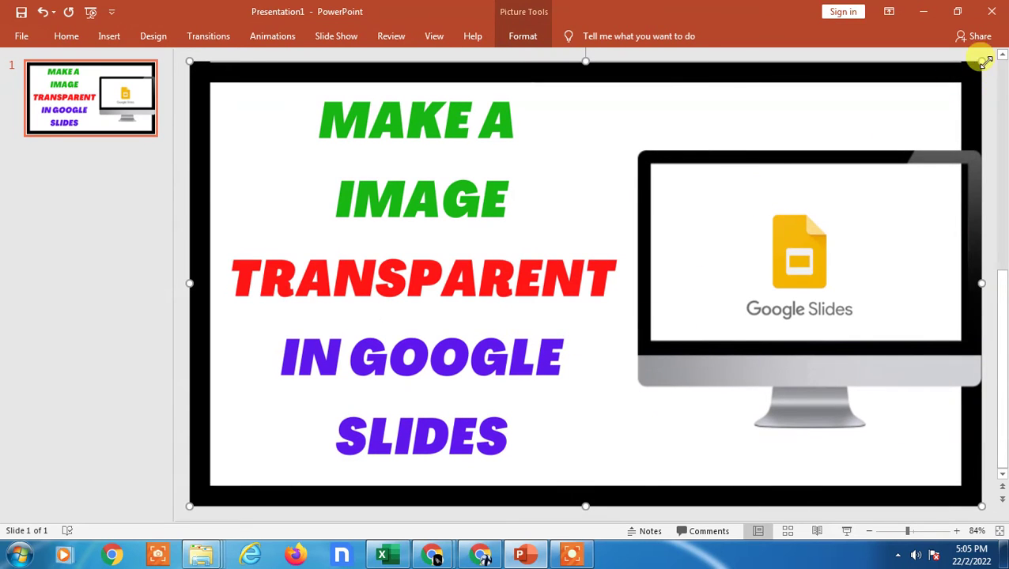
Step: Shrink the picture and place it right of centre below the title
{"action": "left_click_drag", "start_coordinate": [980, 59], "coordinate": [540, 309]}
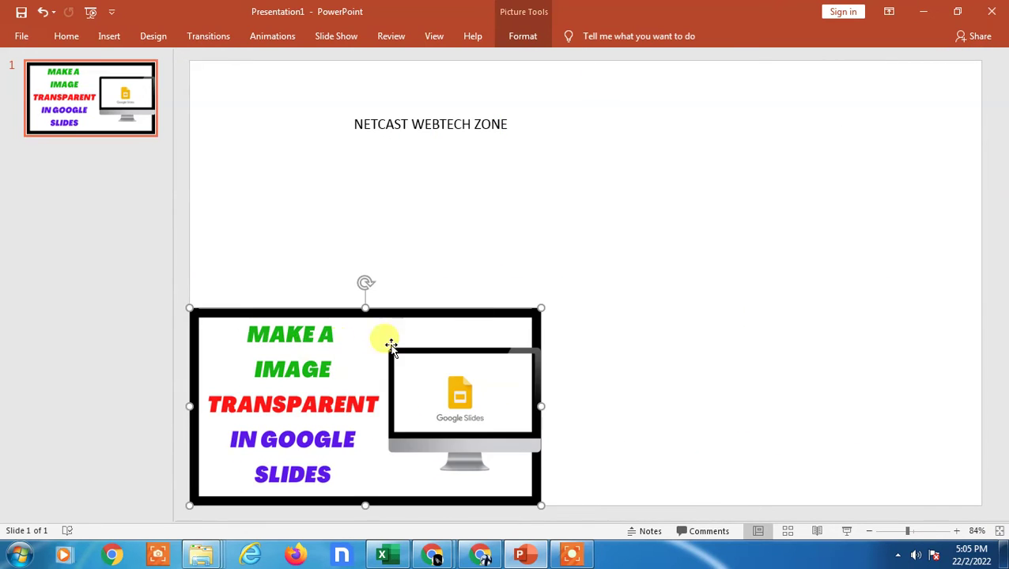
{"action": "left_click_drag", "start_coordinate": [383, 342], "coordinate": [650, 226]}
{"action": "left_click_drag", "start_coordinate": [838, 388], "coordinate": [790, 362]}
{"action": "left_click_drag", "start_coordinate": [639, 277], "coordinate": [689, 239]}
{"action": "left_click", "coordinate": [399, 124]}
Step: Draw a Snip Diagonal Corner Rectangle on the left of the slide and move it down
{"action": "left_click", "coordinate": [441, 183]}
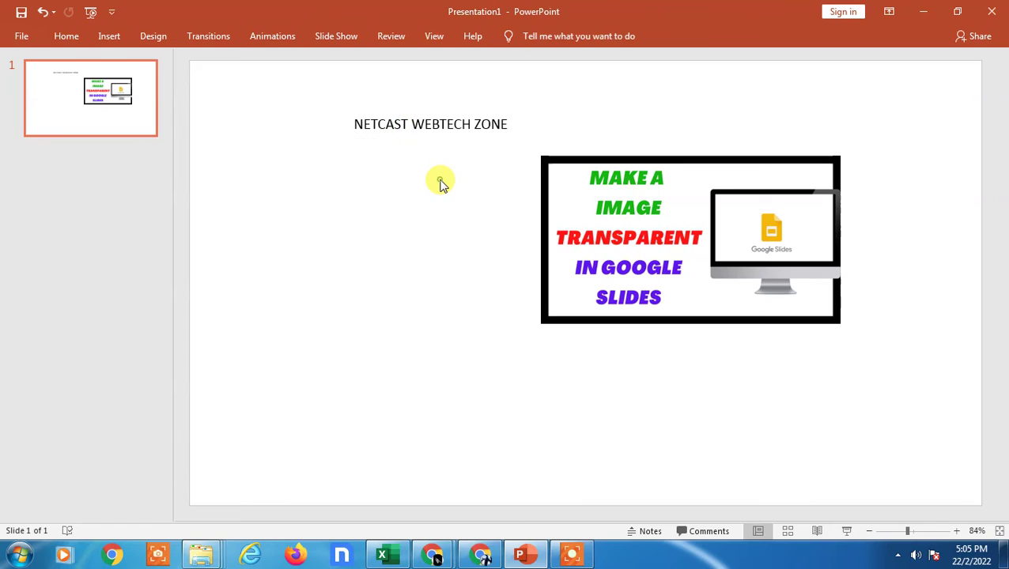
{"action": "left_click", "coordinate": [395, 124]}
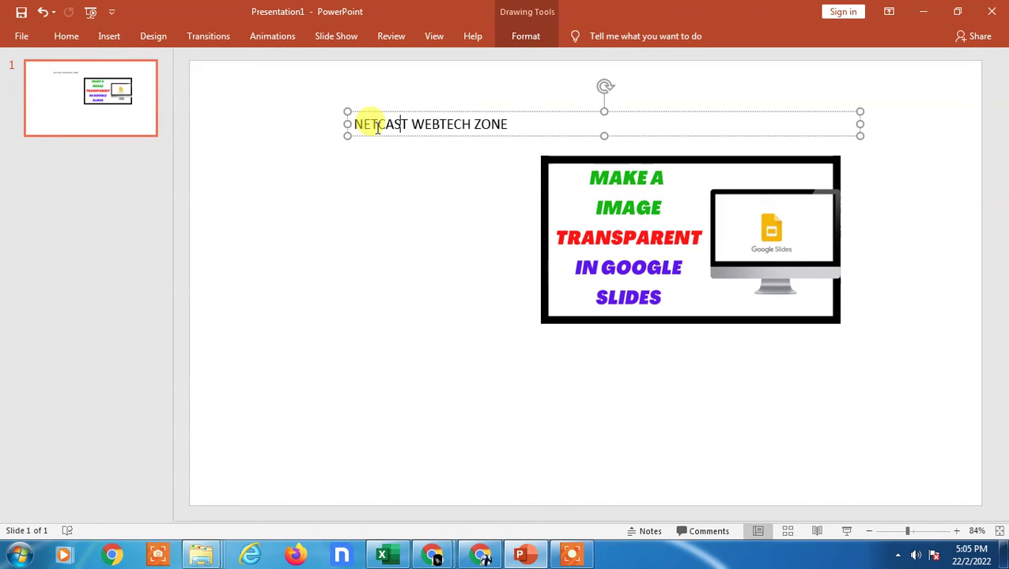
{"action": "left_click", "coordinate": [689, 202]}
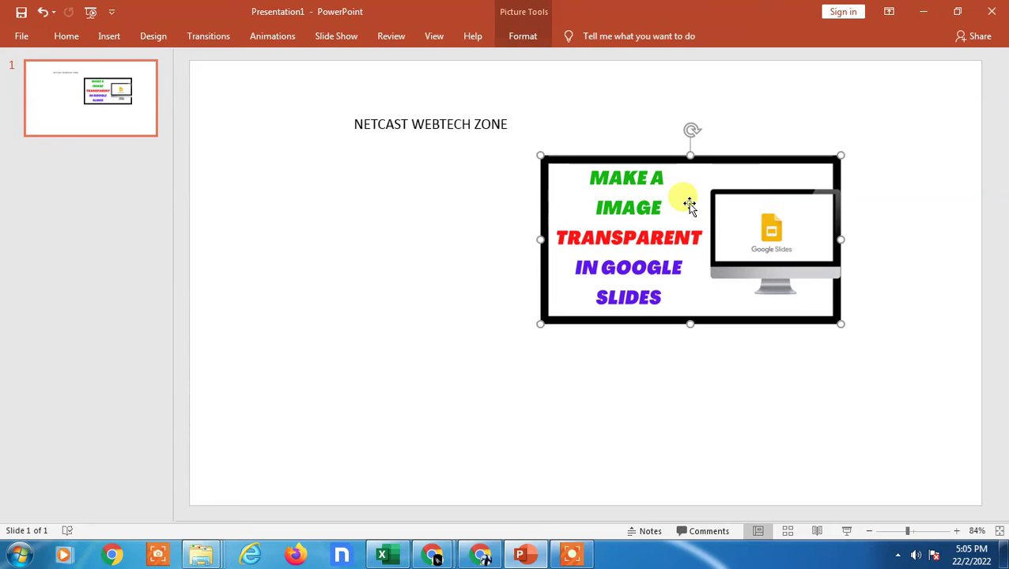
{"action": "left_click", "coordinate": [111, 36]}
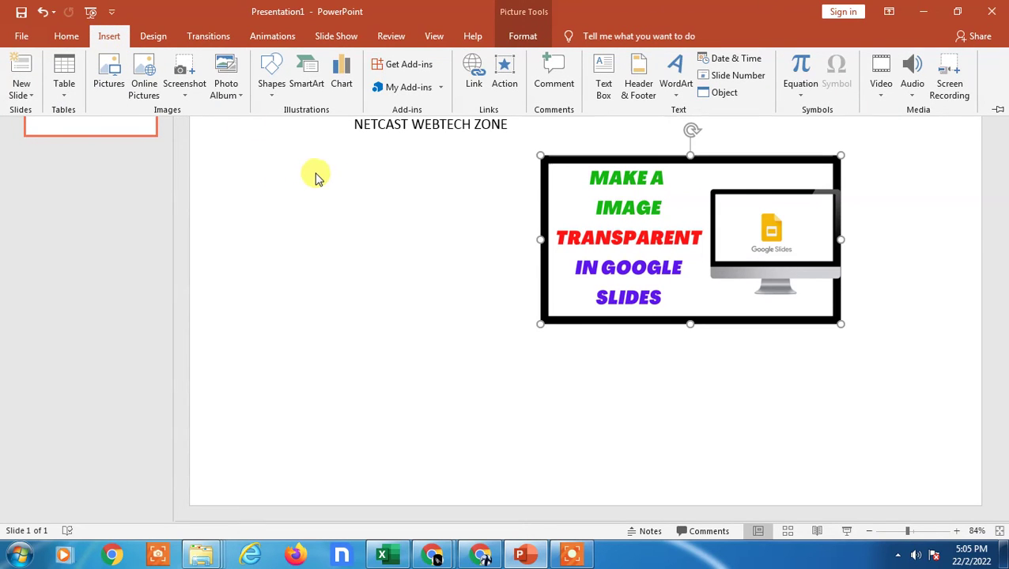
{"action": "left_click", "coordinate": [270, 94]}
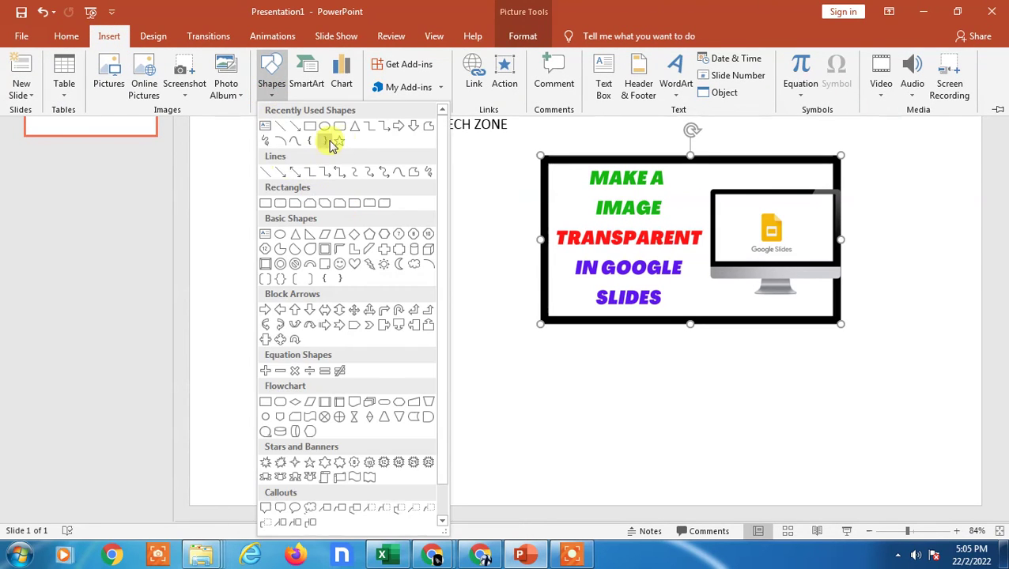
{"action": "scroll", "coordinate": [351, 298], "scroll_direction": "down", "scroll_amount": 1}
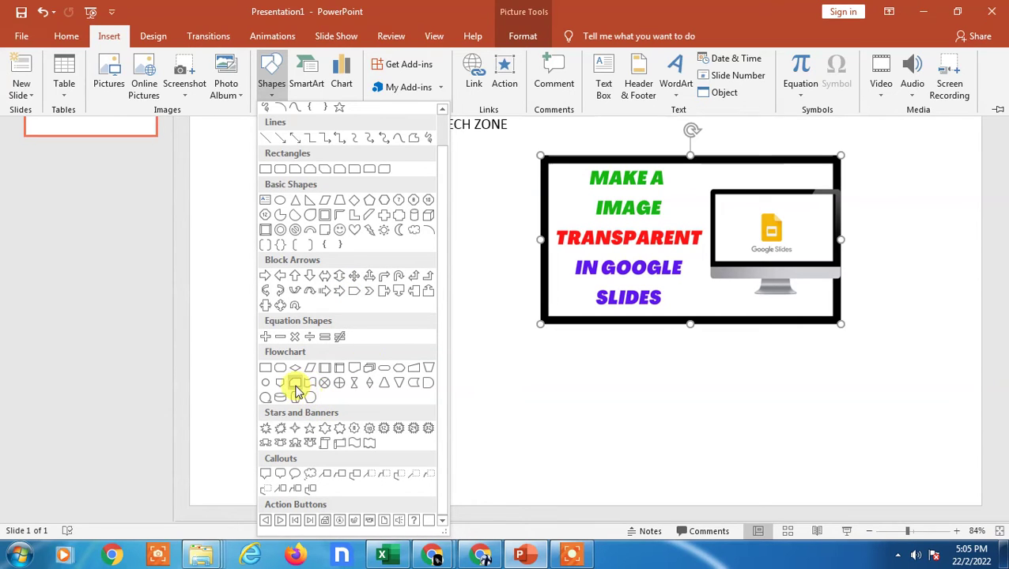
{"action": "left_click", "coordinate": [330, 175]}
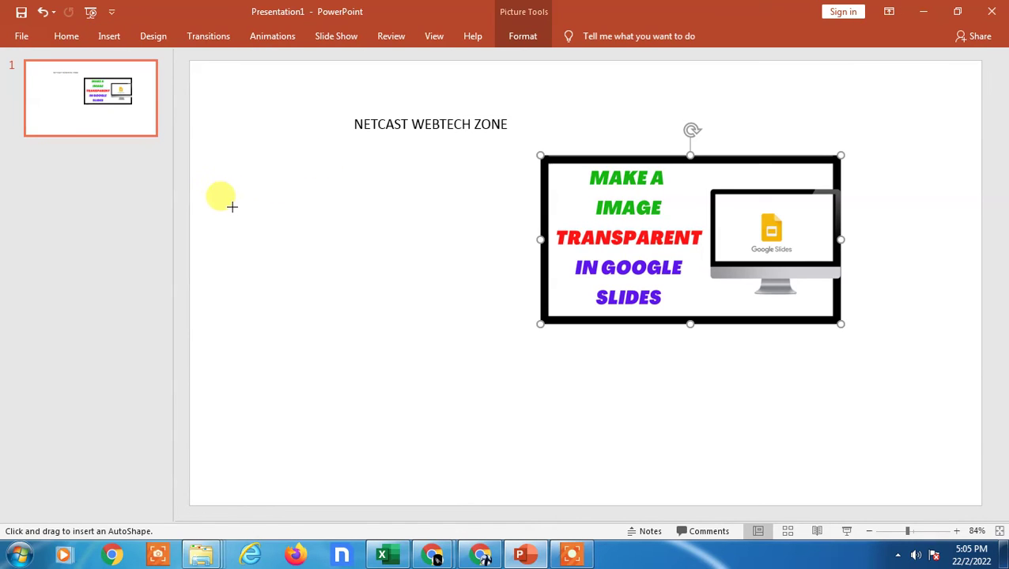
{"action": "left_click_drag", "start_coordinate": [217, 185], "coordinate": [508, 351]}
{"action": "left_click_drag", "start_coordinate": [382, 254], "coordinate": [384, 318]}
Step: Select the picture, title and snipped shape in turn, ending on the NETCAST WEBTECH ZONE box
{"action": "left_click", "coordinate": [581, 218]}
{"action": "left_click", "coordinate": [427, 119]}
{"action": "left_click", "coordinate": [363, 310]}
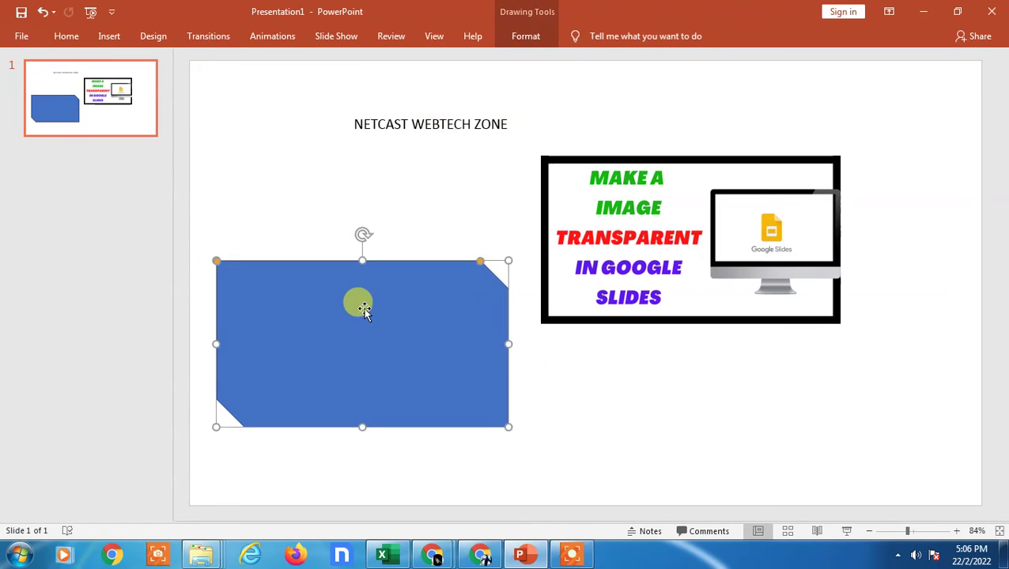
{"action": "left_click", "coordinate": [624, 245]}
{"action": "left_click", "coordinate": [410, 122]}
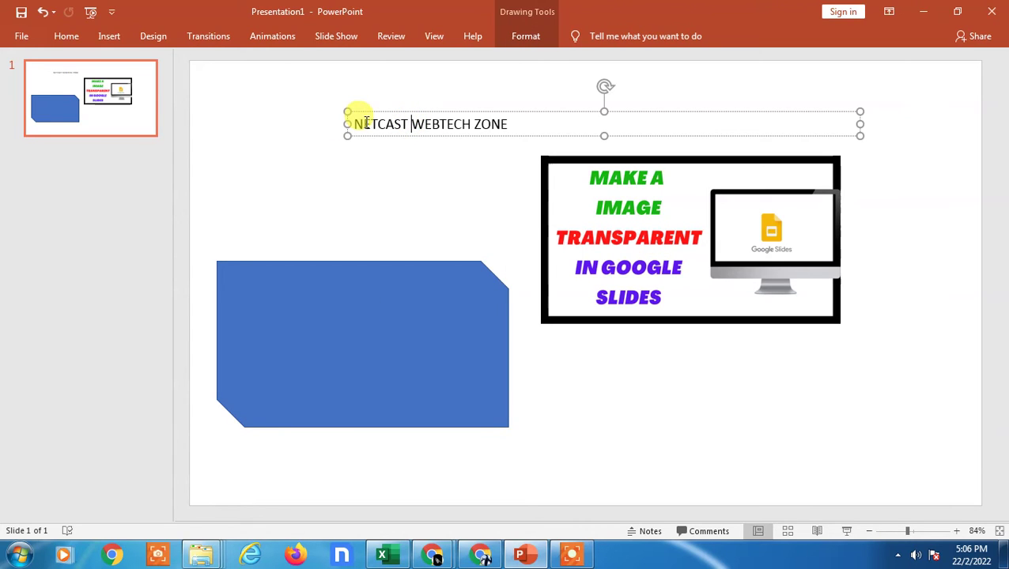
Step: Apply a reflection text effect to the NETCAST WEBTECH ZONE title box
{"action": "left_click", "coordinate": [406, 175]}
{"action": "left_click", "coordinate": [422, 120]}
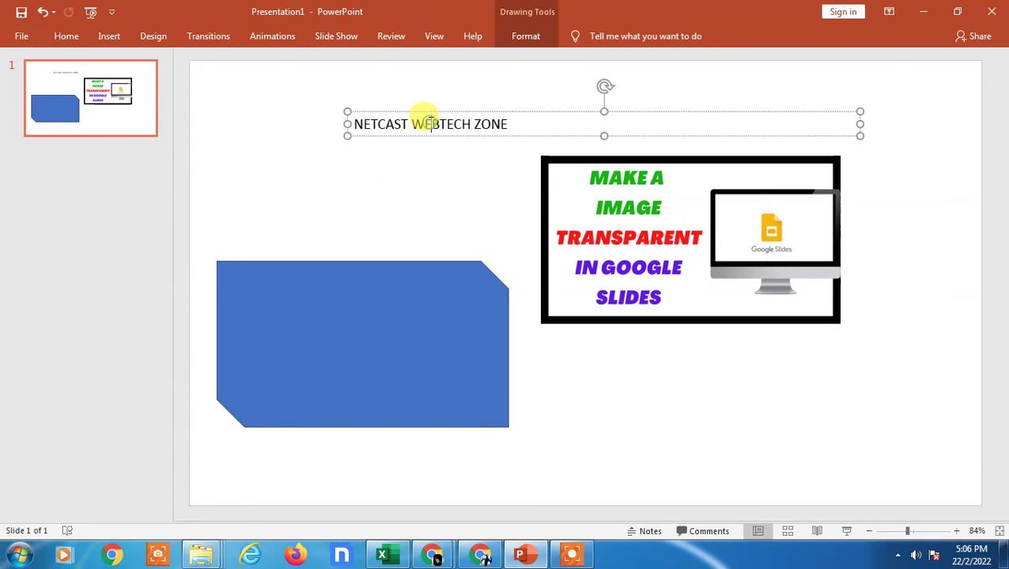
{"action": "left_click", "coordinate": [527, 38]}
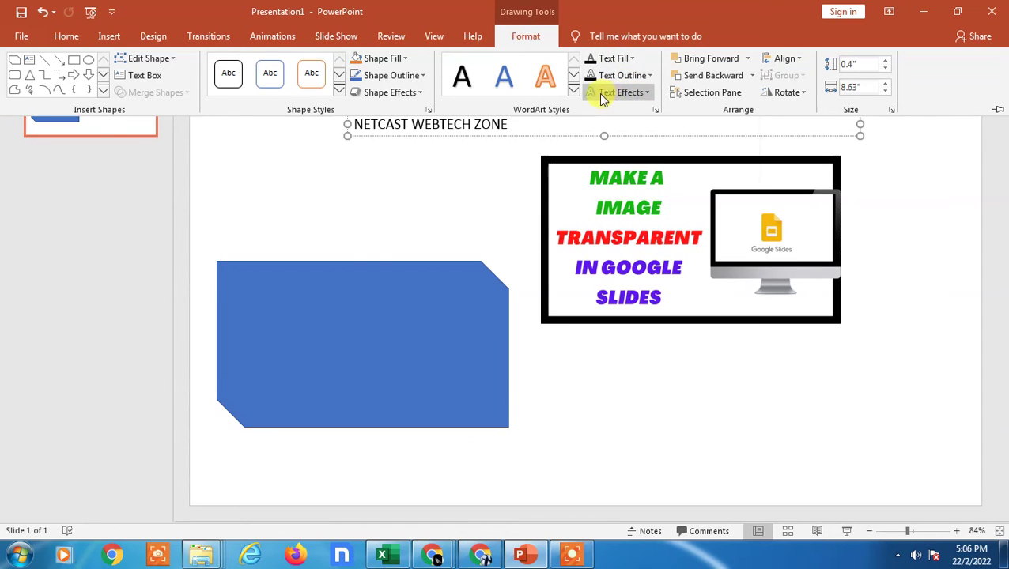
{"action": "left_click", "coordinate": [632, 94]}
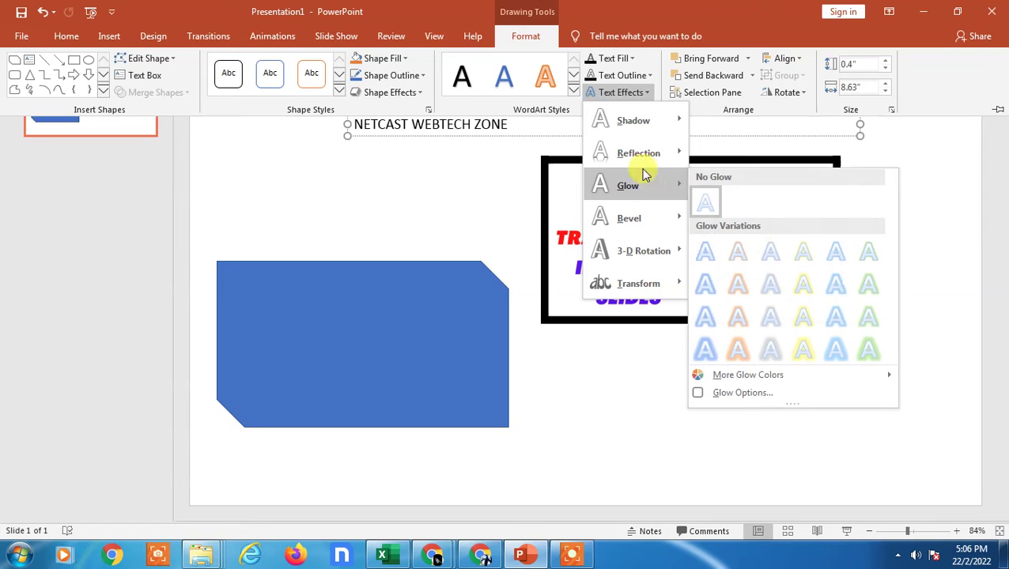
{"action": "mouse_move", "coordinate": [639, 158]}
{"action": "left_click", "coordinate": [709, 231]}
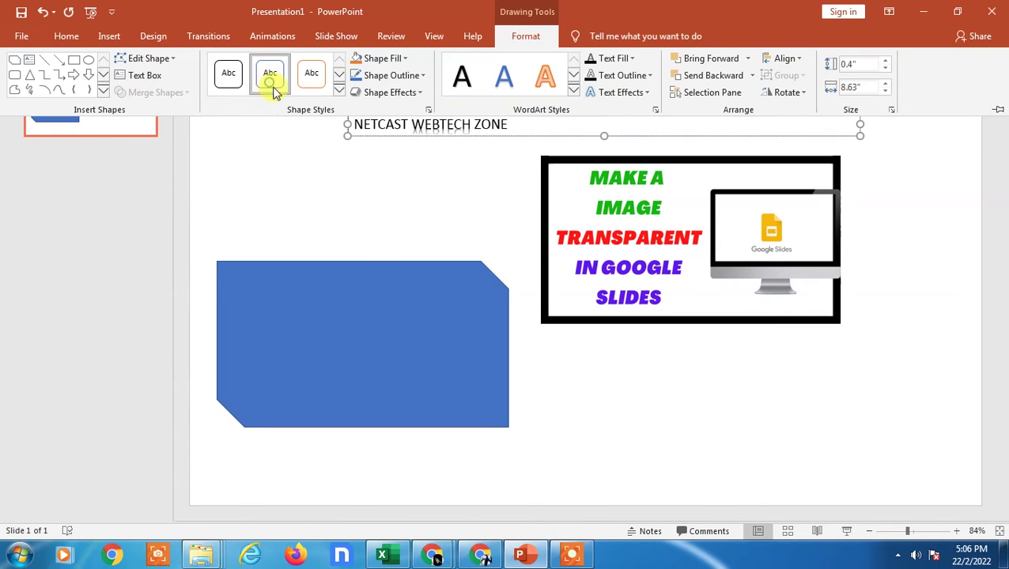
{"action": "left_click", "coordinate": [408, 159]}
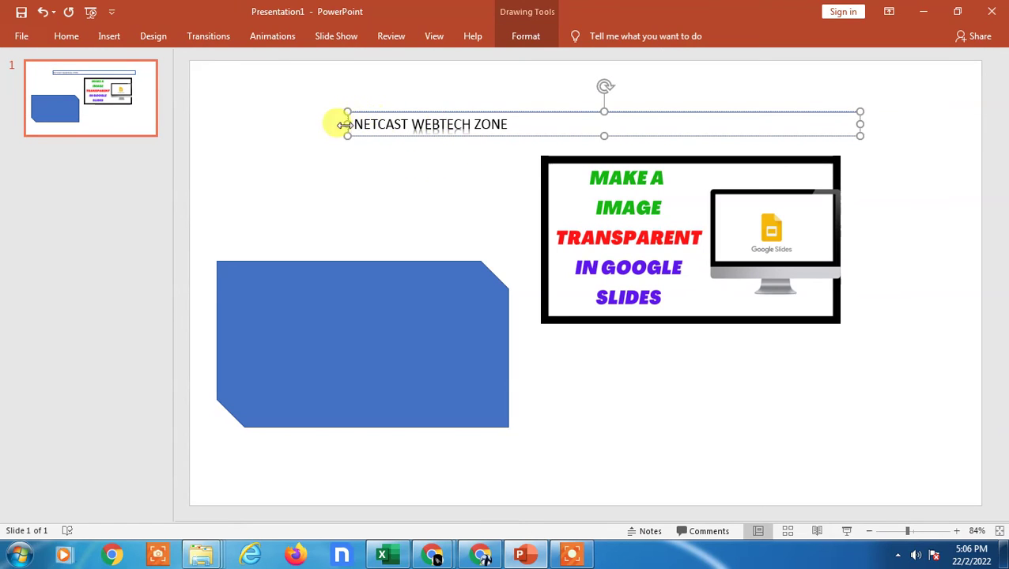
Step: Give the selected title text a WordArt style and a Perspective 3-D rotation
{"action": "left_click_drag", "start_coordinate": [358, 127], "coordinate": [513, 124]}
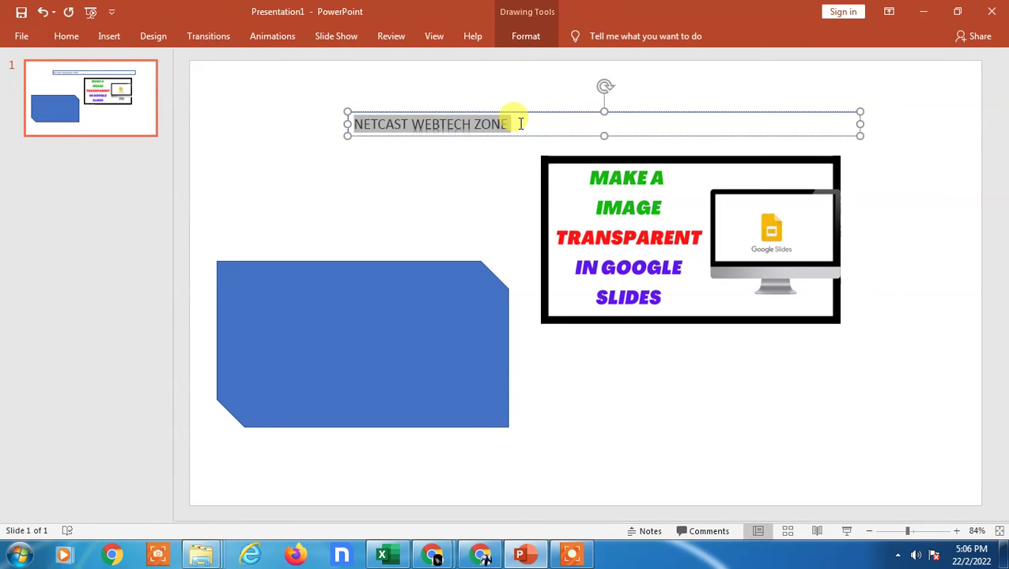
{"action": "left_click", "coordinate": [521, 40]}
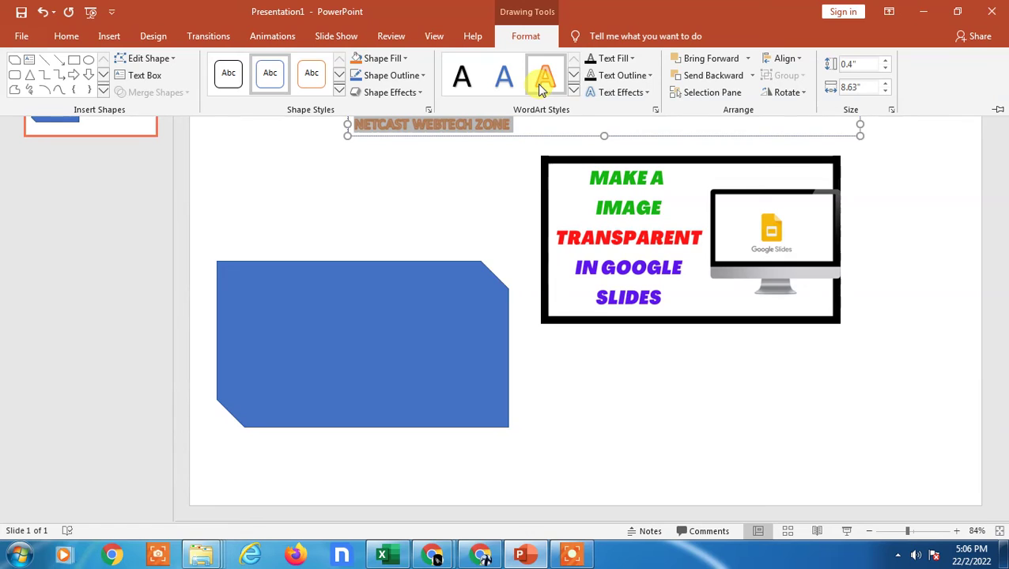
{"action": "left_click", "coordinate": [504, 83]}
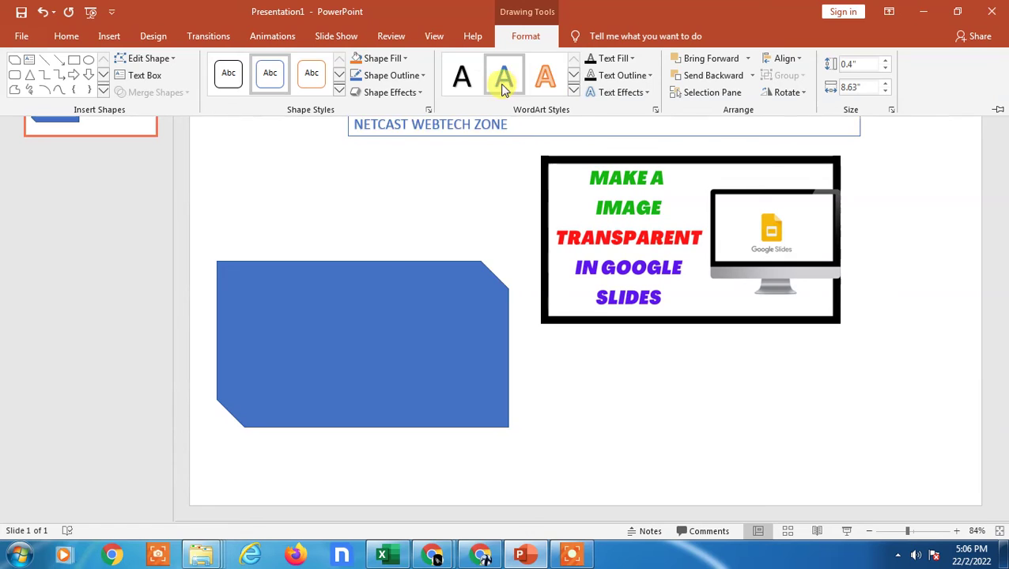
{"action": "left_click", "coordinate": [642, 93]}
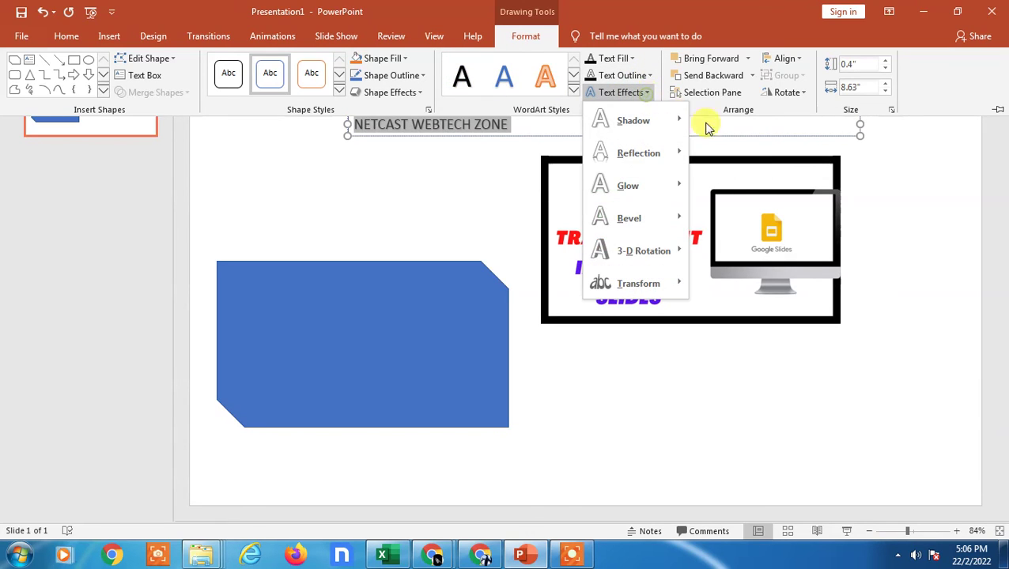
{"action": "mouse_move", "coordinate": [668, 246]}
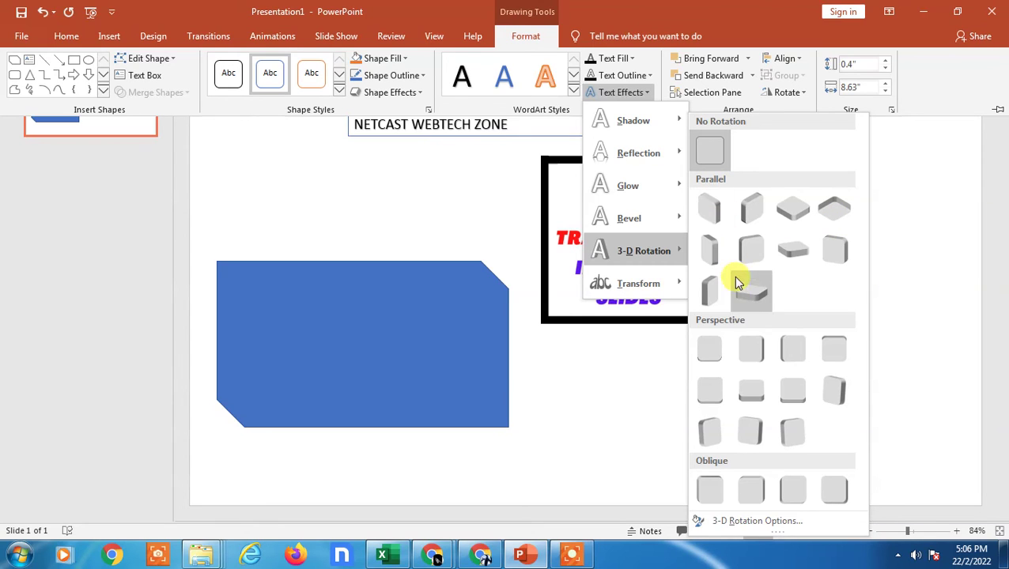
{"action": "left_click", "coordinate": [753, 350]}
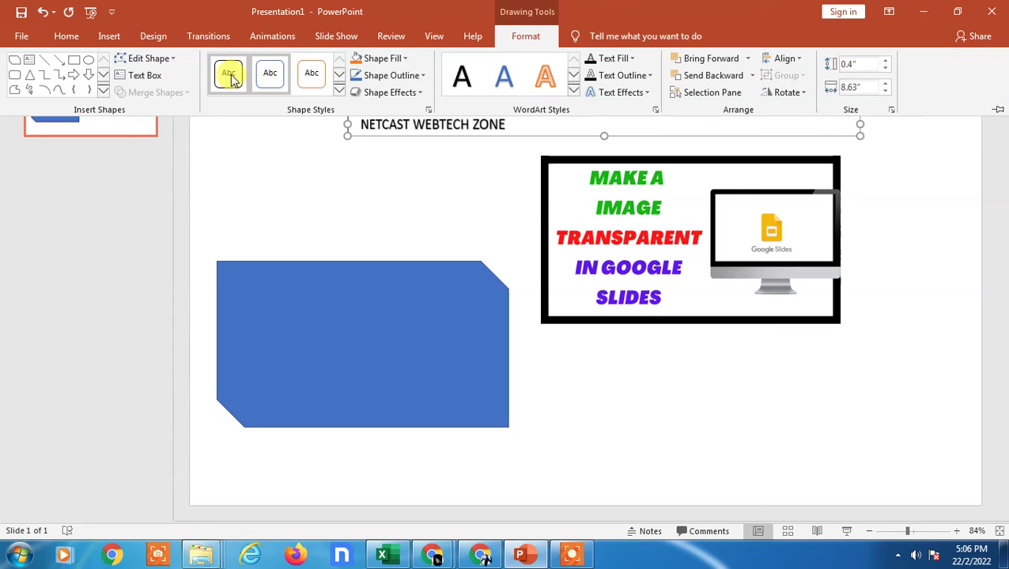
{"action": "left_click", "coordinate": [518, 128]}
Step: Apply a Picture Border colour to the transparency thumbnail and open the Picture Layout list
{"action": "left_click", "coordinate": [464, 175]}
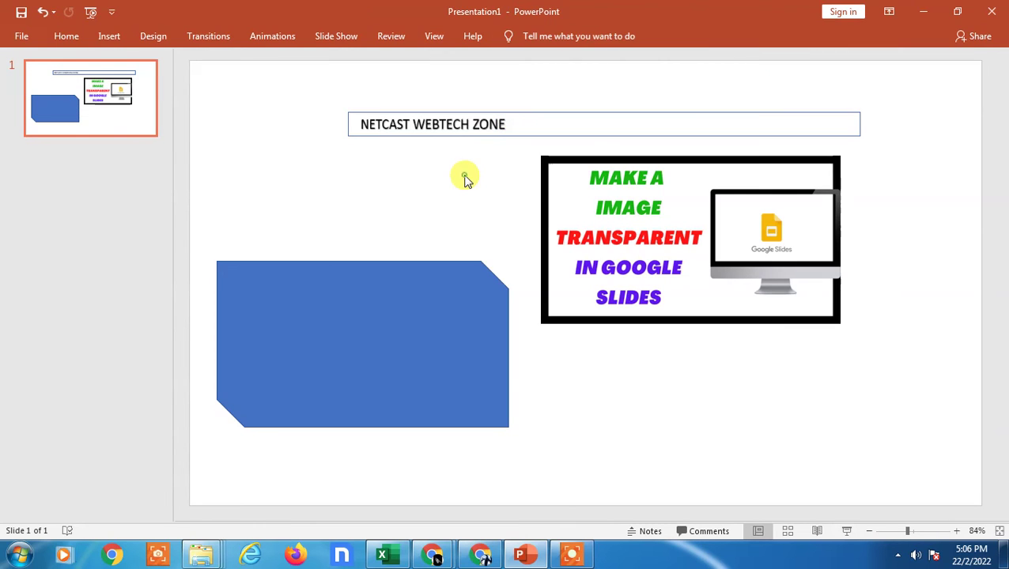
{"action": "left_click", "coordinate": [623, 214]}
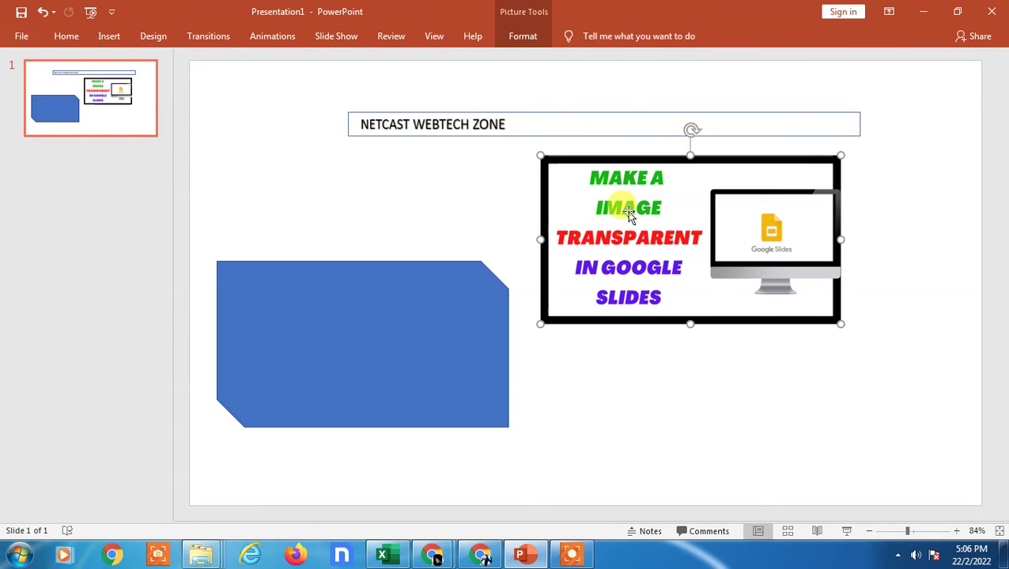
{"action": "left_click", "coordinate": [524, 36]}
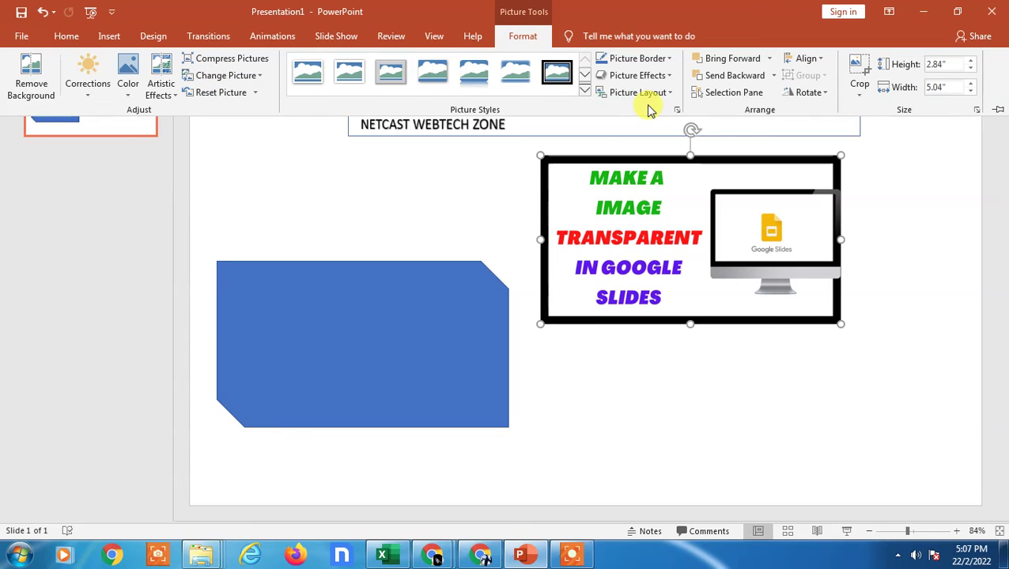
{"action": "left_click", "coordinate": [773, 79]}
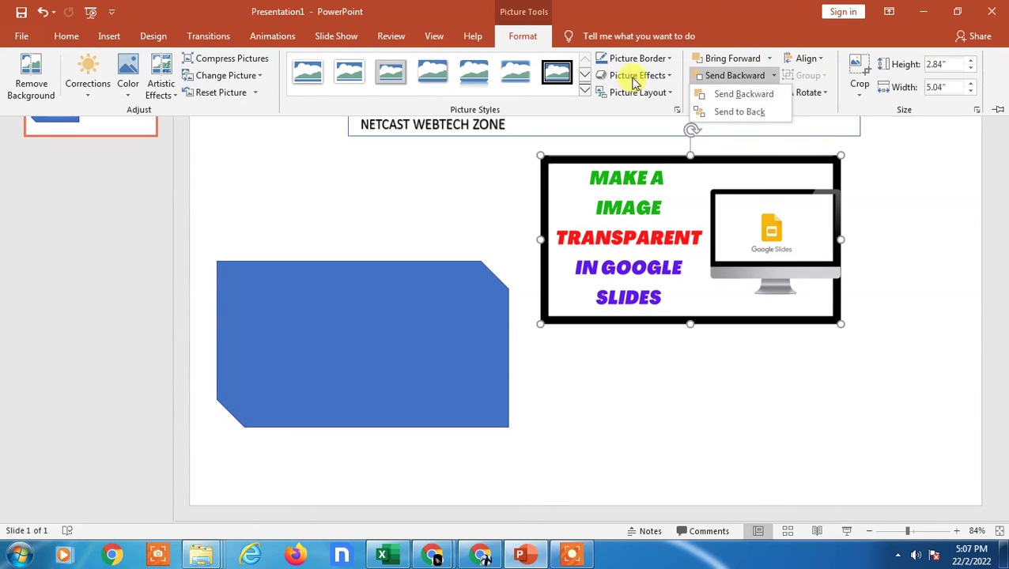
{"action": "left_click", "coordinate": [667, 60]}
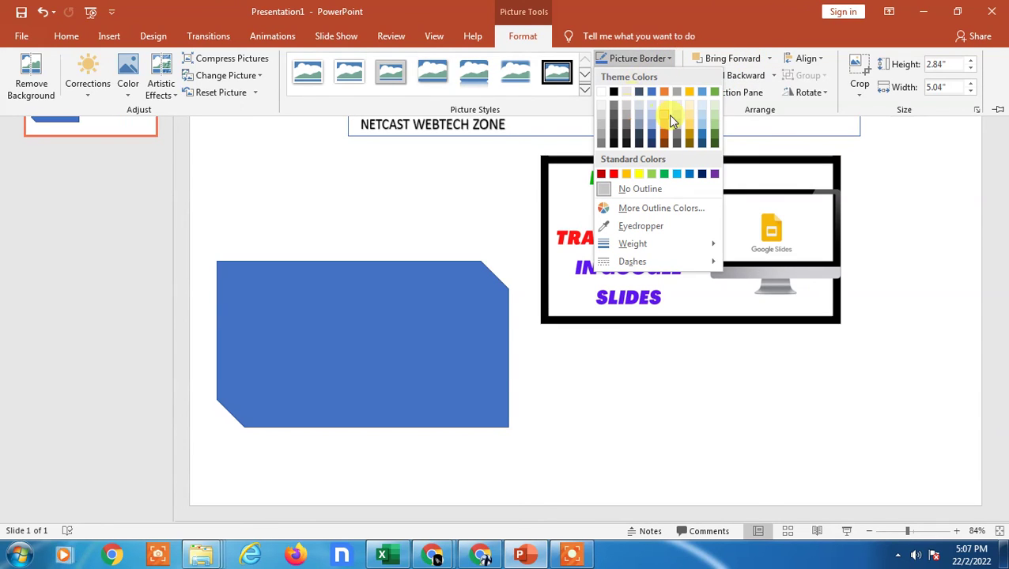
{"action": "left_click", "coordinate": [716, 127]}
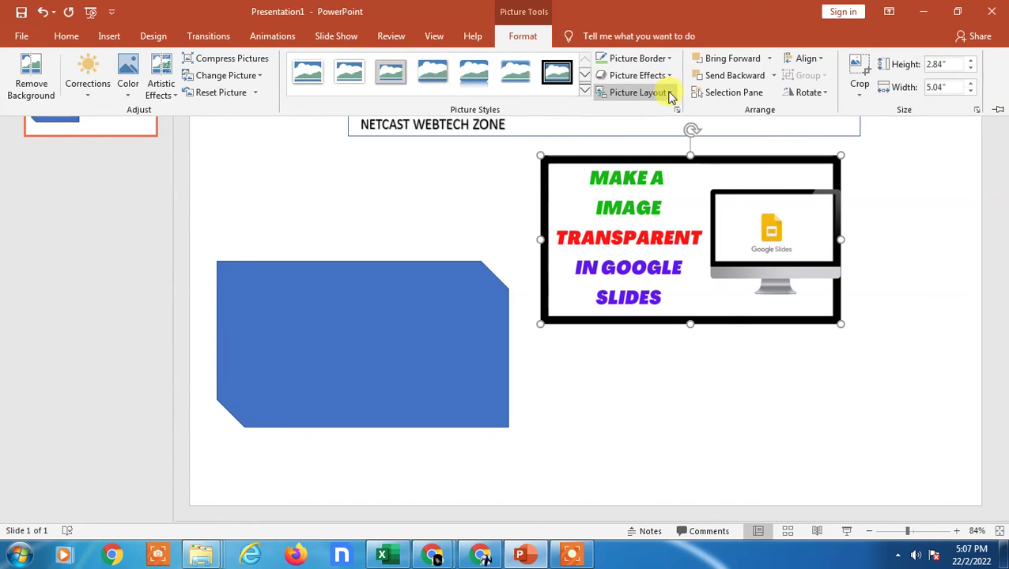
{"action": "left_click", "coordinate": [669, 93]}
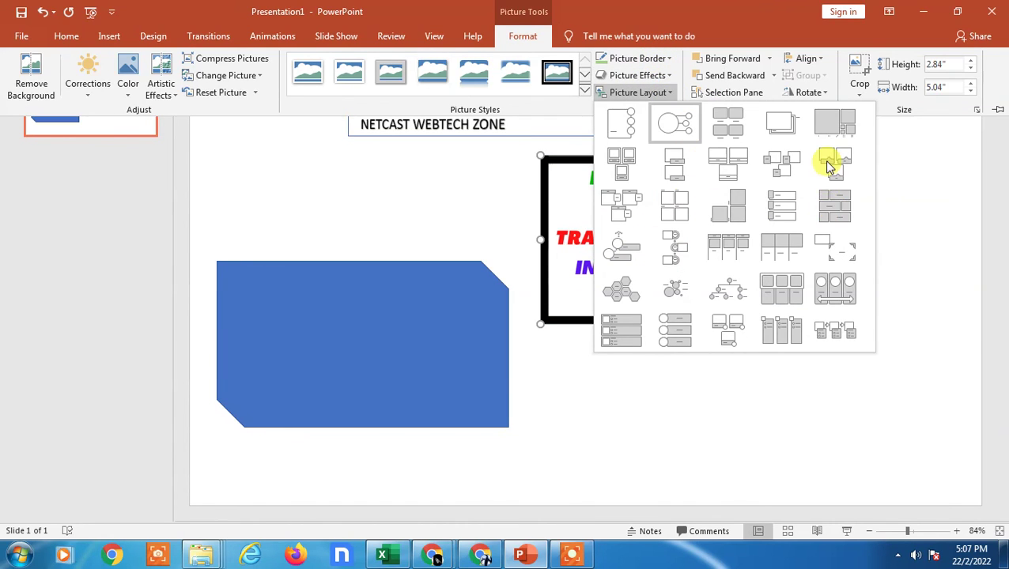
{"action": "left_click", "coordinate": [728, 207]}
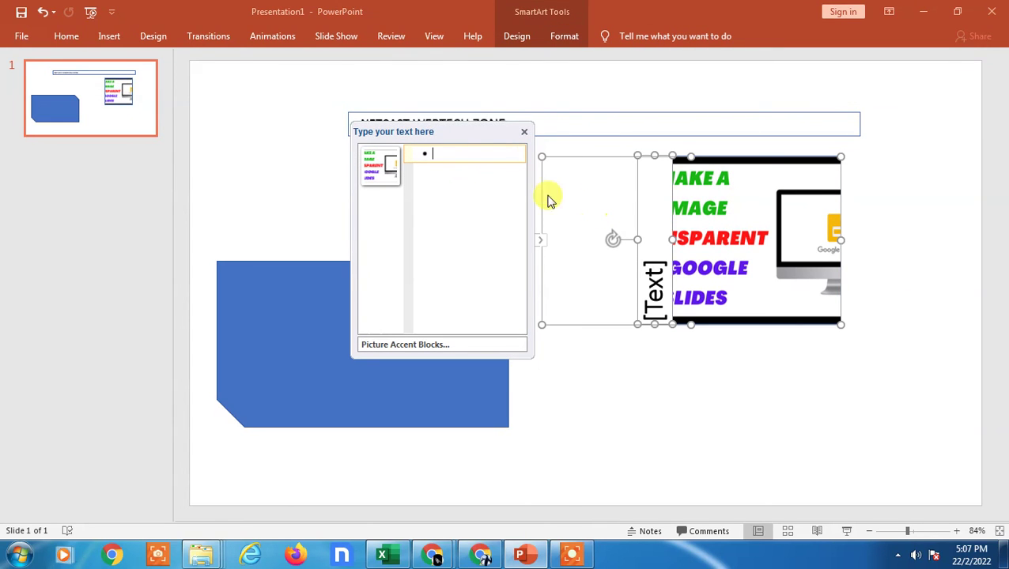
{"action": "left_click", "coordinate": [605, 206]}
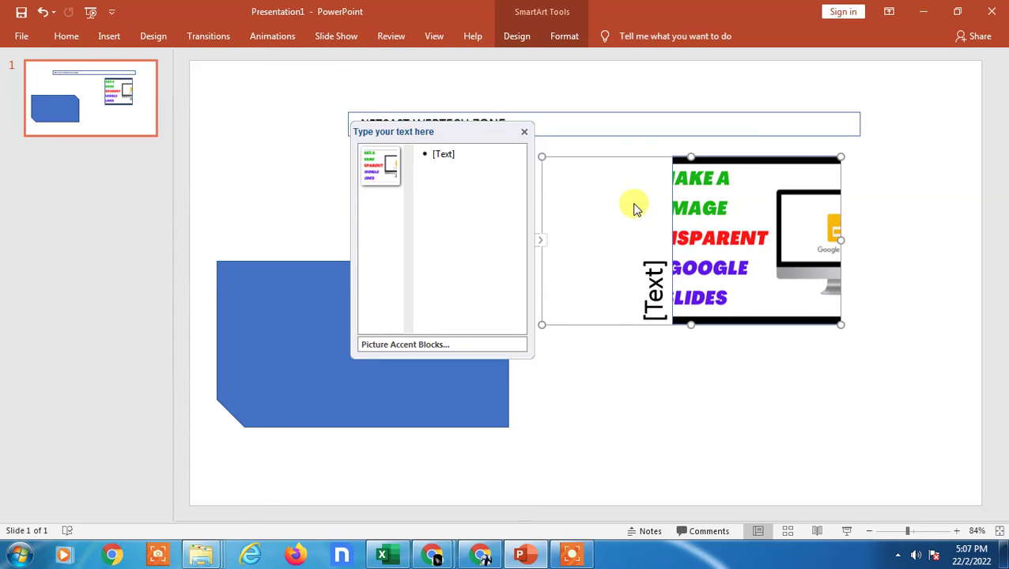
{"action": "left_click", "coordinate": [376, 165]}
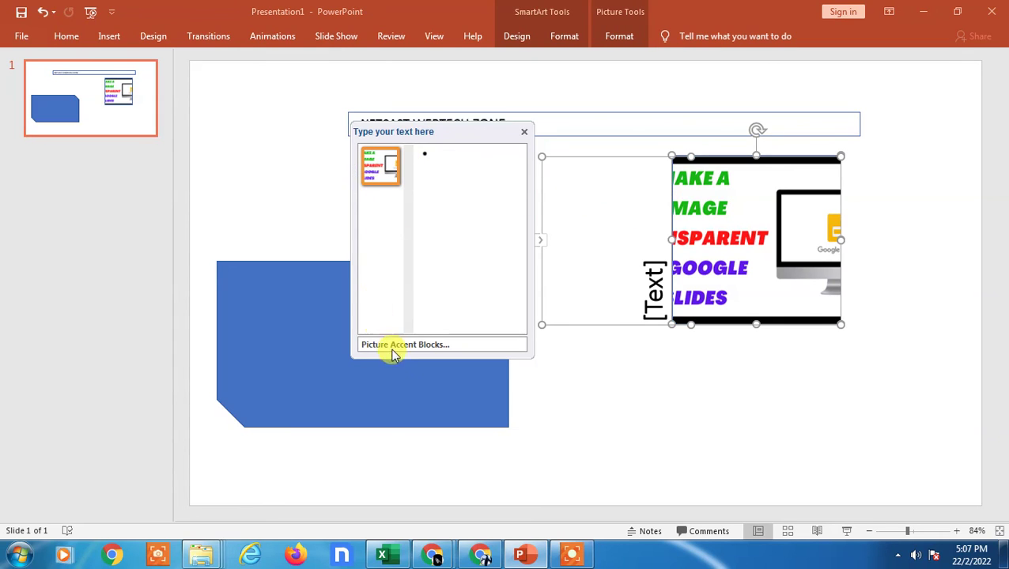
{"action": "left_click", "coordinate": [524, 133]}
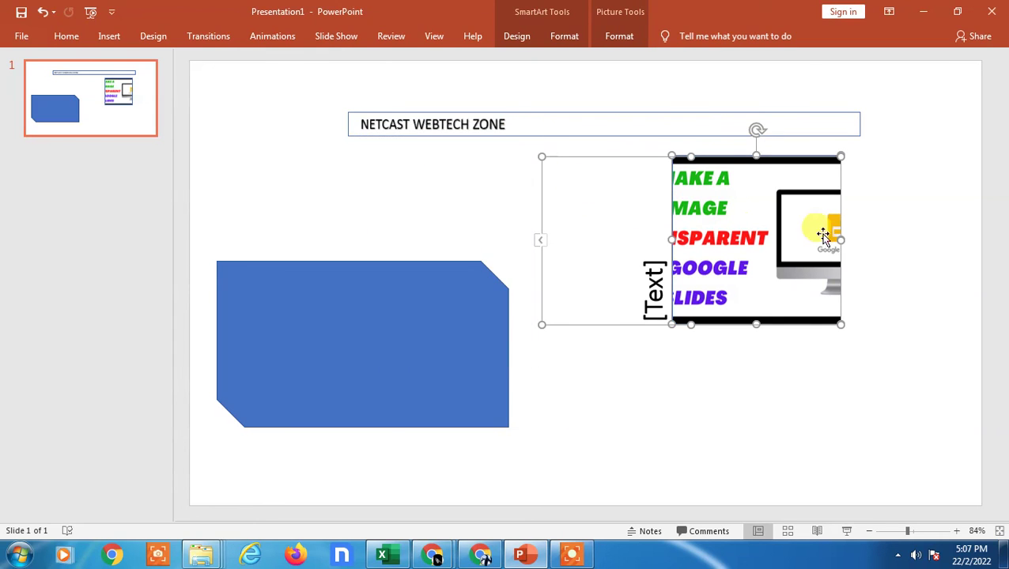
{"action": "key", "text": "ctrl+z"}
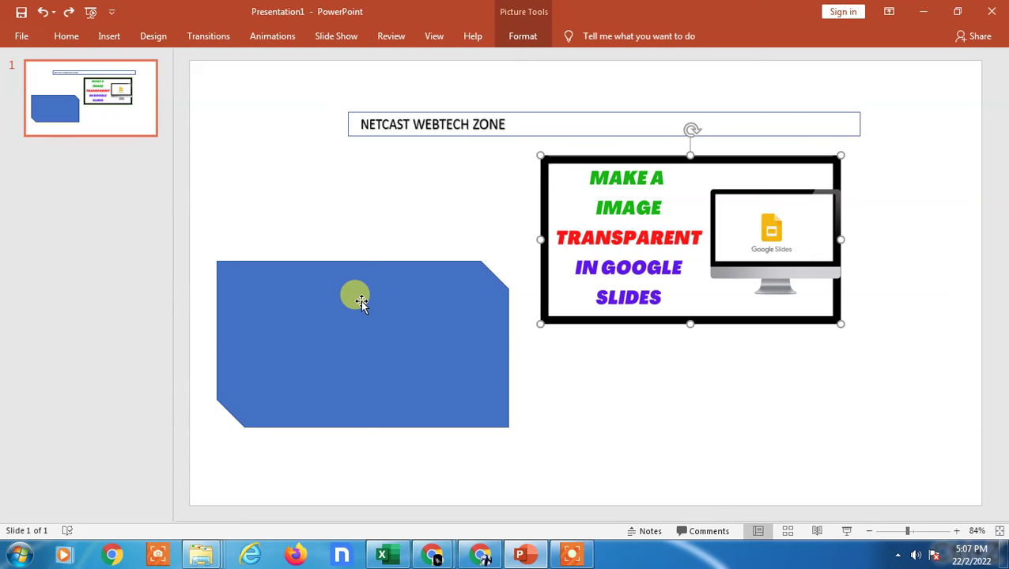
{"action": "left_click", "coordinate": [359, 299]}
Step: Fill the snipped shape with the How to Make Google Slides Vertical (1) image, then drag it up and undo the move
{"action": "left_click", "coordinate": [512, 38]}
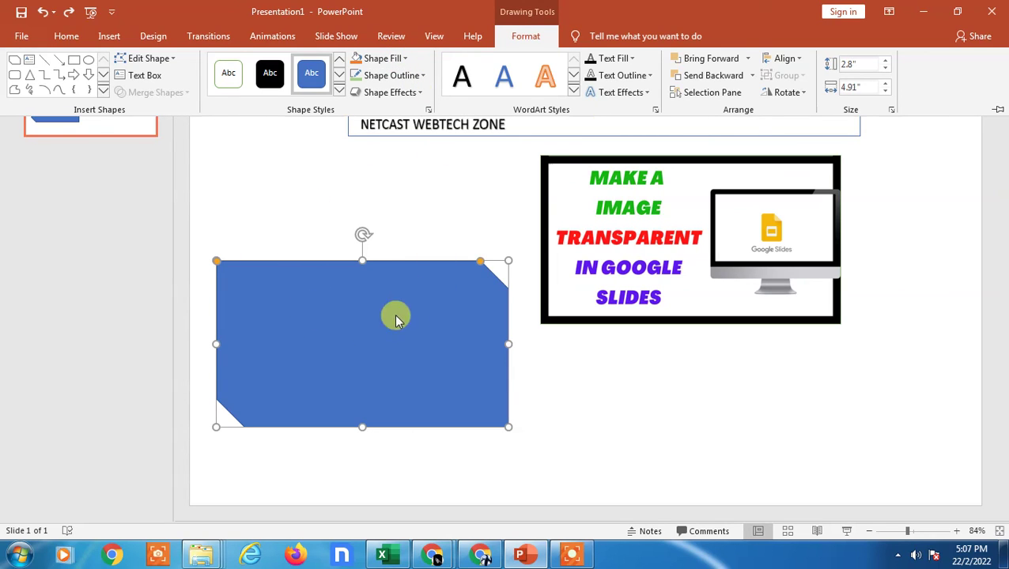
{"action": "left_click", "coordinate": [405, 61]}
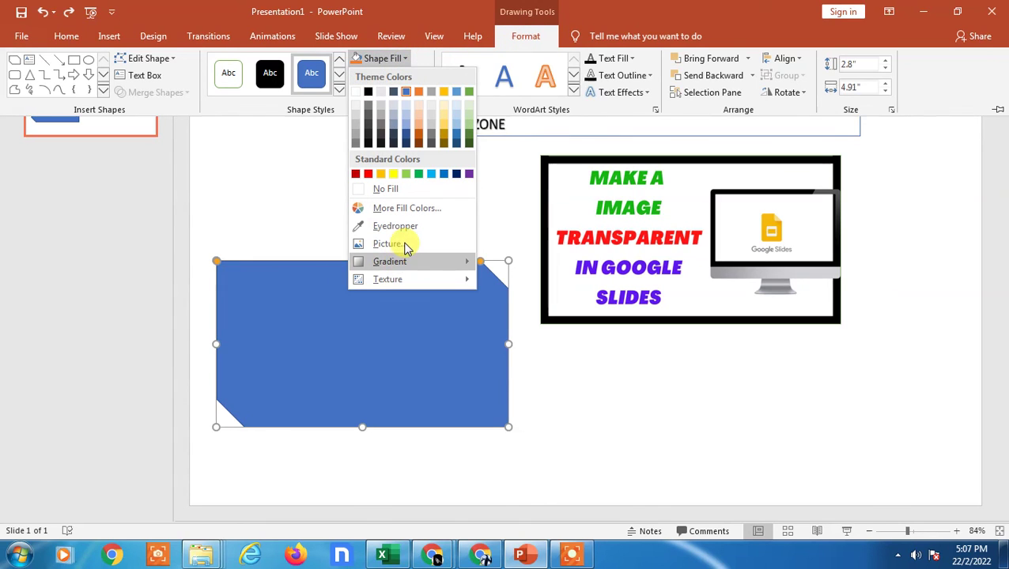
{"action": "left_click", "coordinate": [390, 246]}
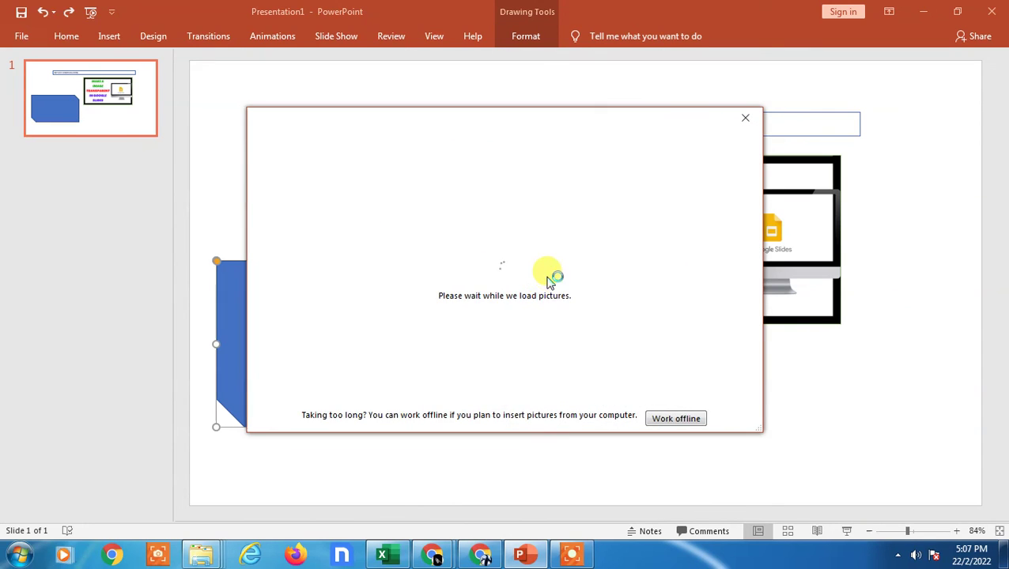
{"action": "left_click", "coordinate": [380, 195]}
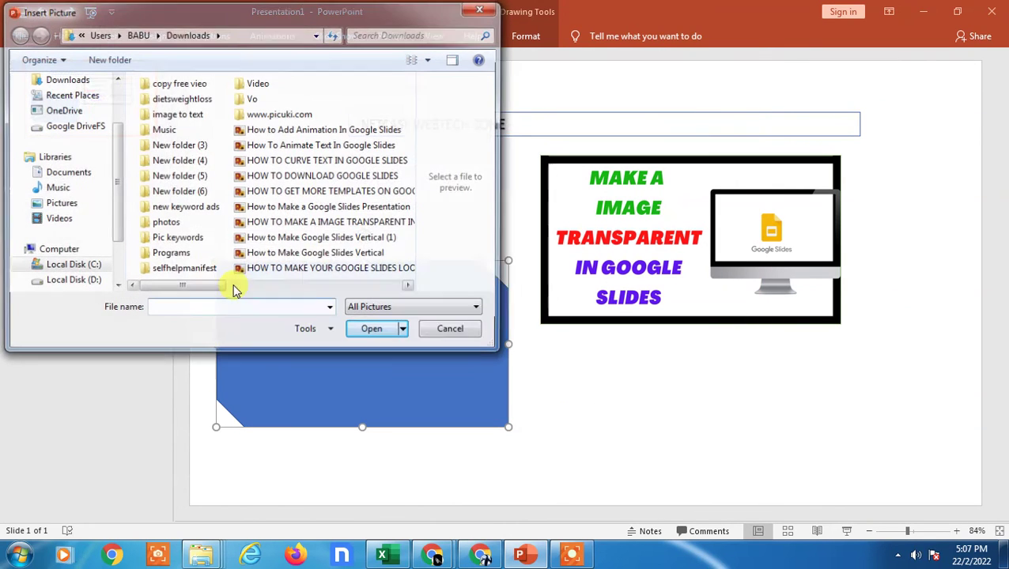
{"action": "left_click", "coordinate": [254, 239]}
{"action": "left_click", "coordinate": [377, 332]}
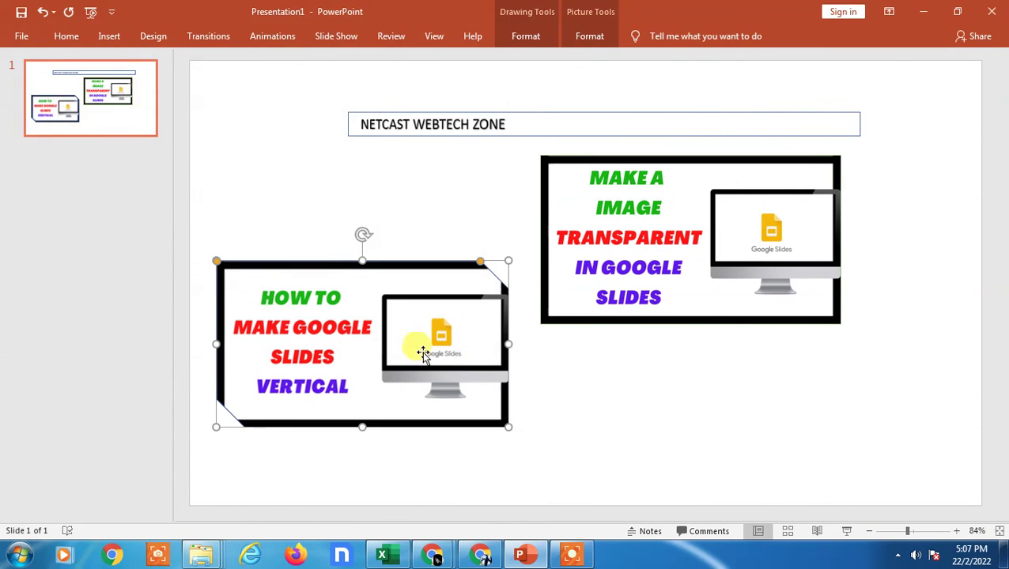
{"action": "left_click_drag", "start_coordinate": [423, 354], "coordinate": [418, 243]}
{"action": "key", "text": "ctrl+z"}
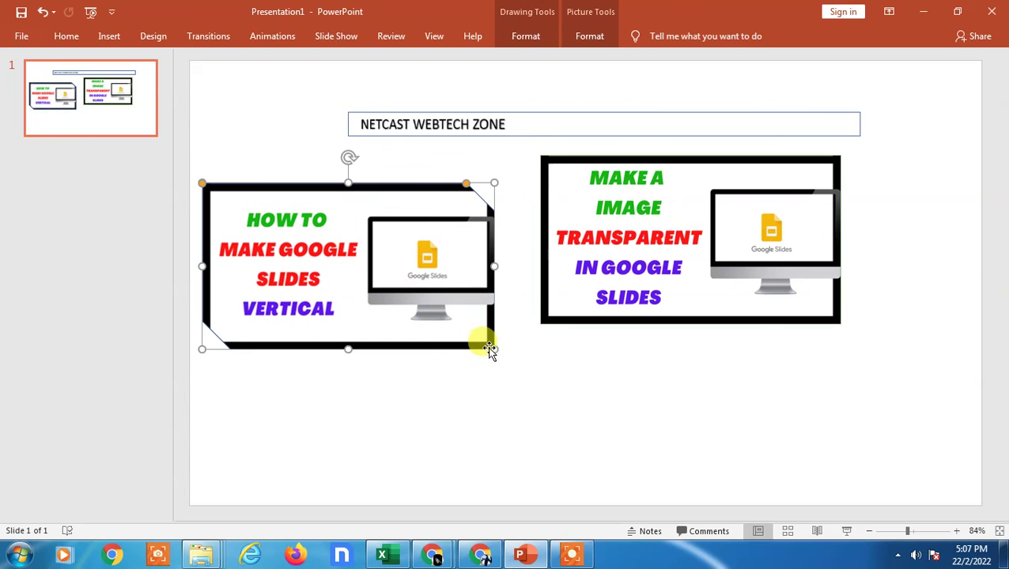